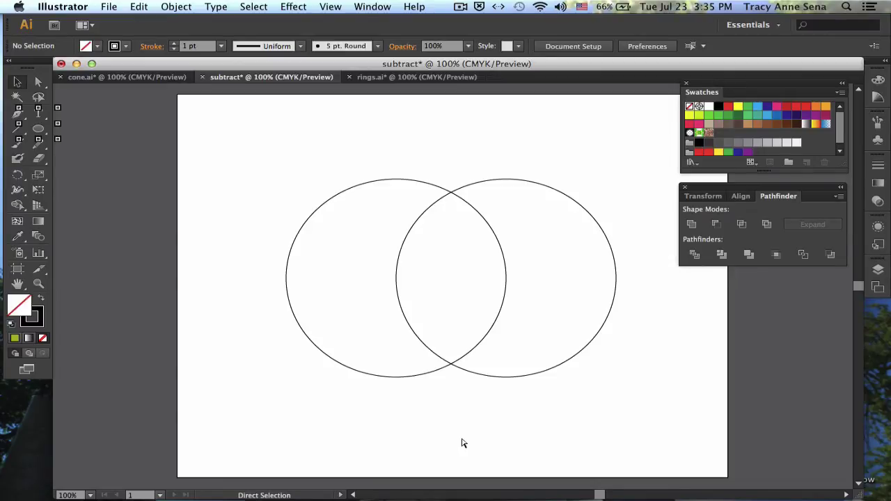
# Try Pathfinder Unite, Minus Front and Intersect on both circles, undoing each result
pyautogui.press('super+a')
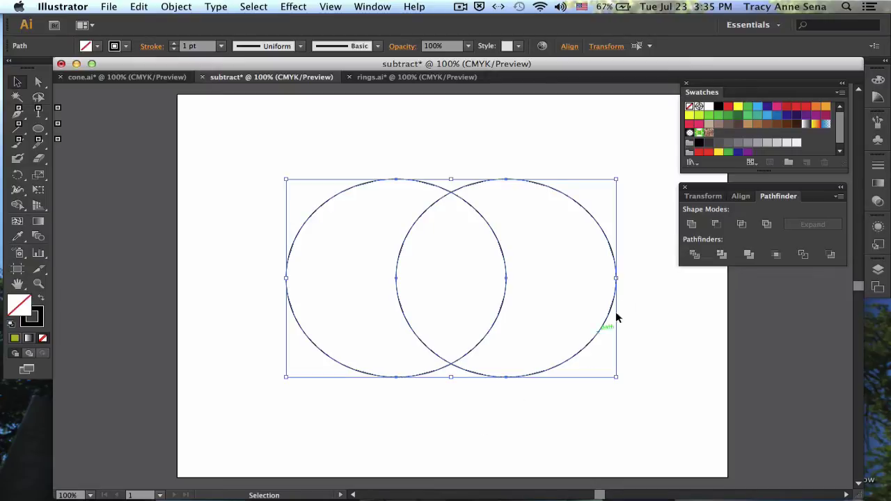
pyautogui.click(692, 224)
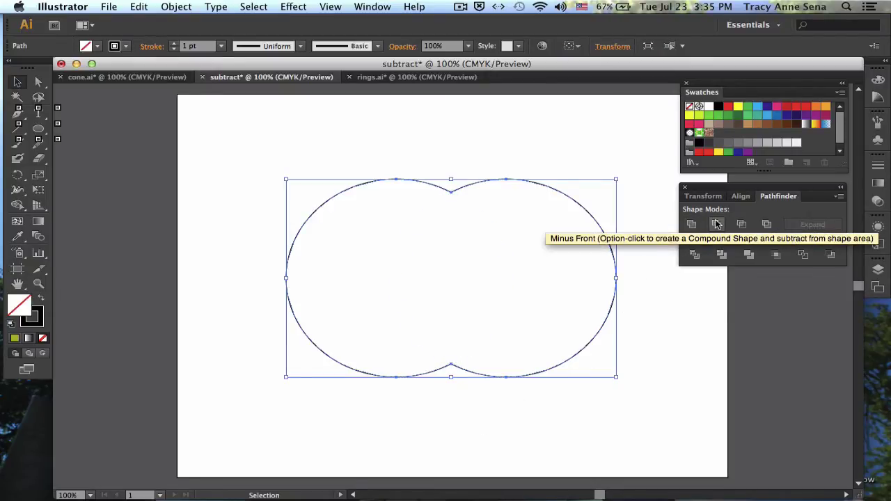
pyautogui.press('super+z')
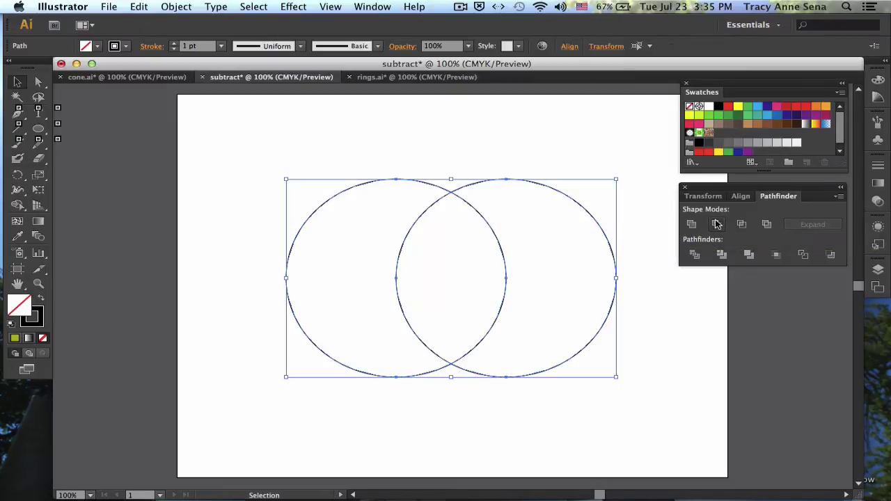
pyautogui.click(717, 224)
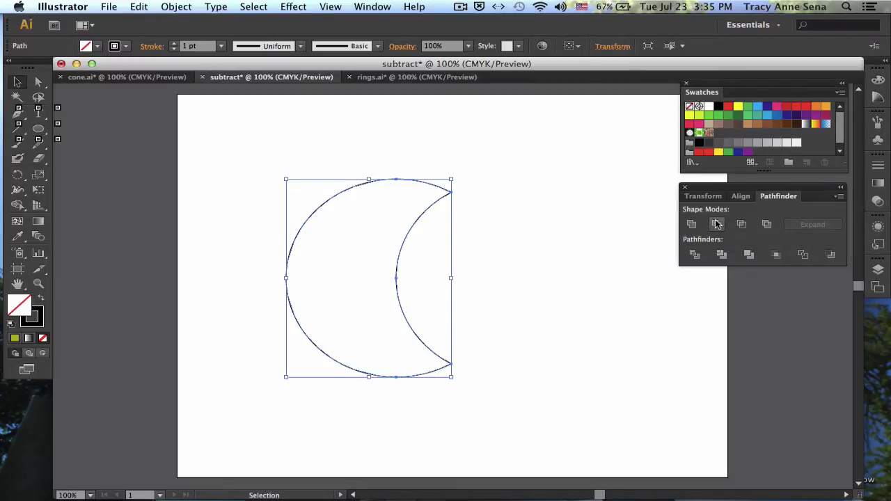
pyautogui.press('super+z')
pyautogui.press('super+z')
pyautogui.press('super+z')
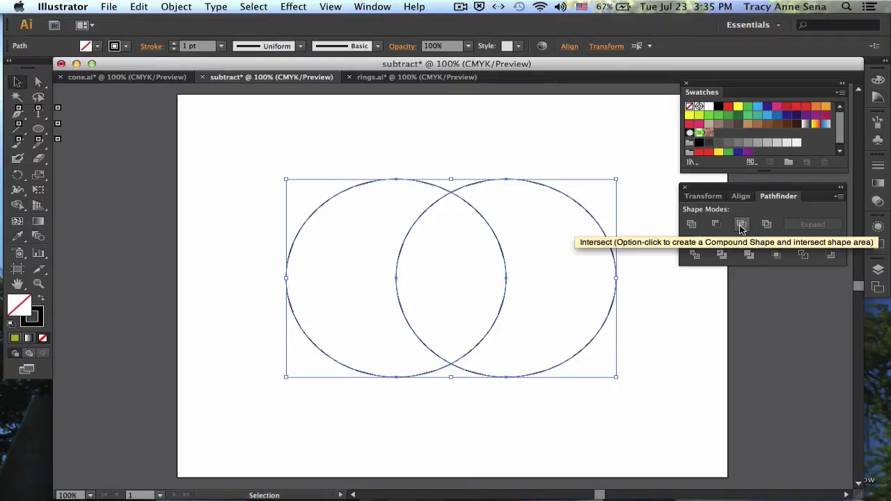
pyautogui.click(742, 226)
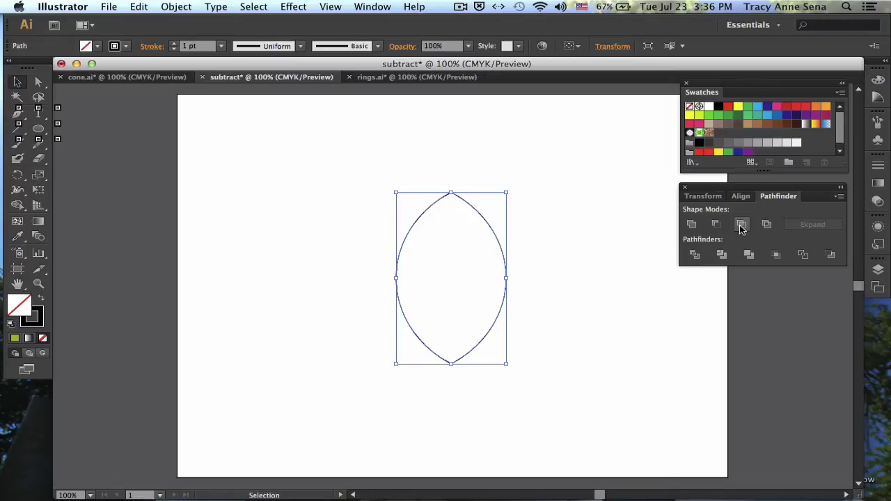
pyautogui.press('super+z')
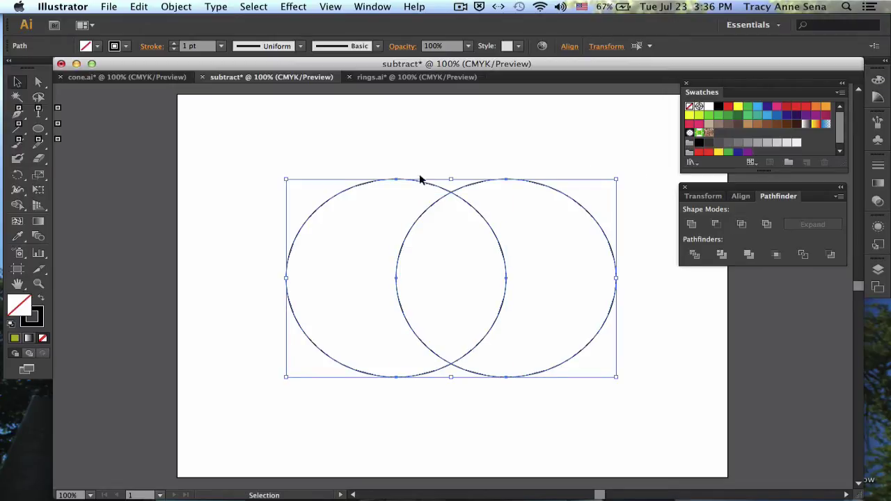
# Fill the left circle yellow and the right circle cyan, then remove both fills again
pyautogui.click(411, 155)
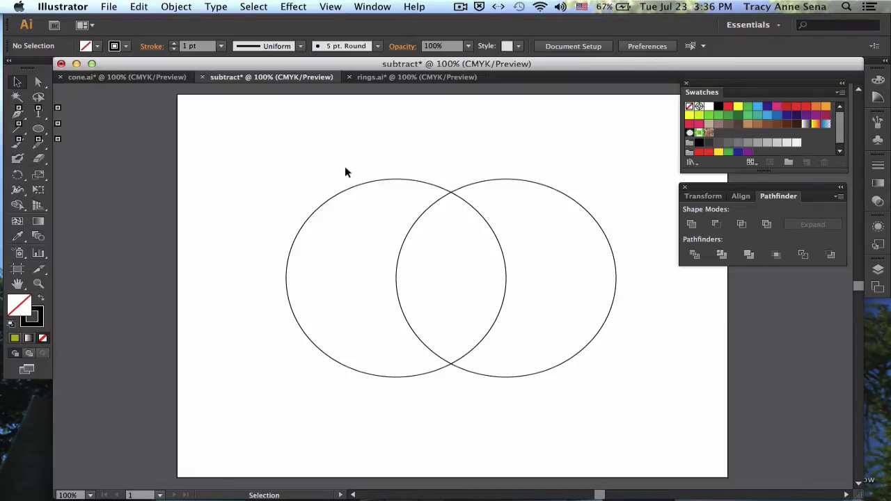
pyautogui.click(354, 186)
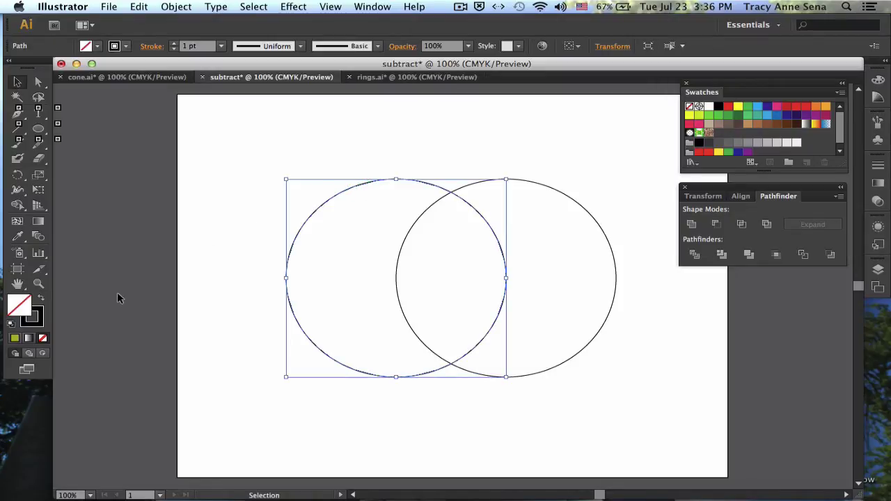
pyautogui.click(690, 115)
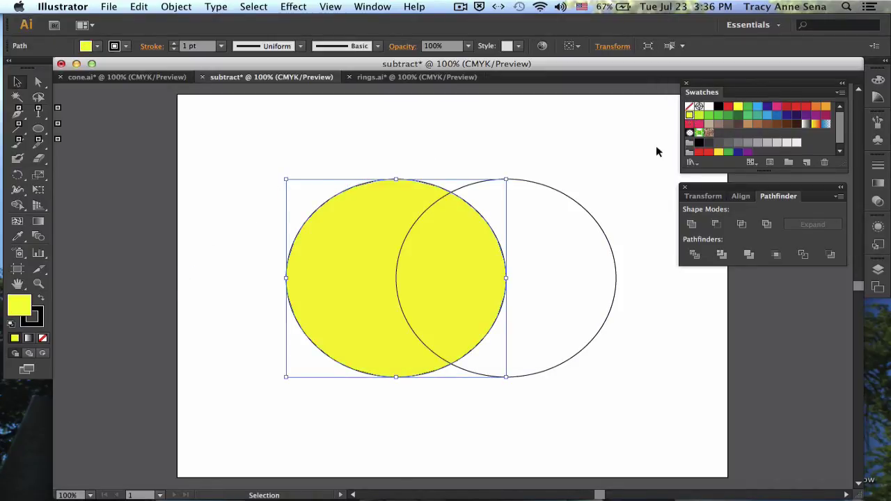
pyautogui.click(566, 200)
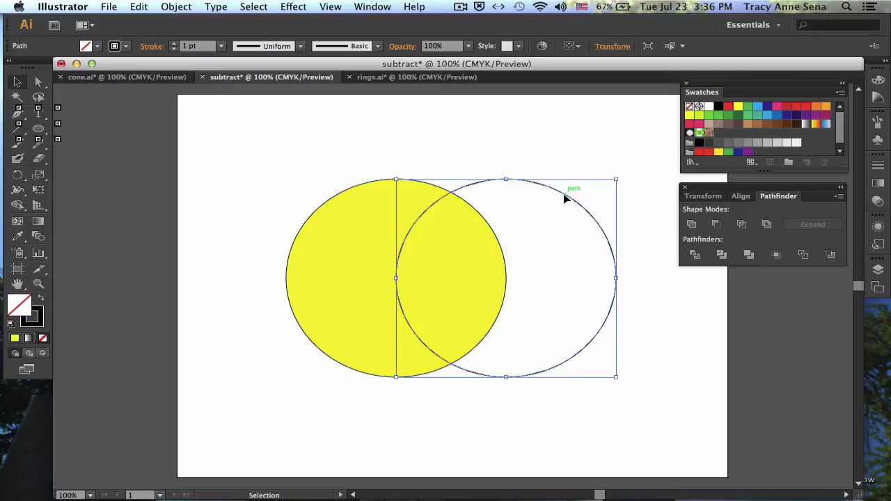
pyautogui.click(758, 108)
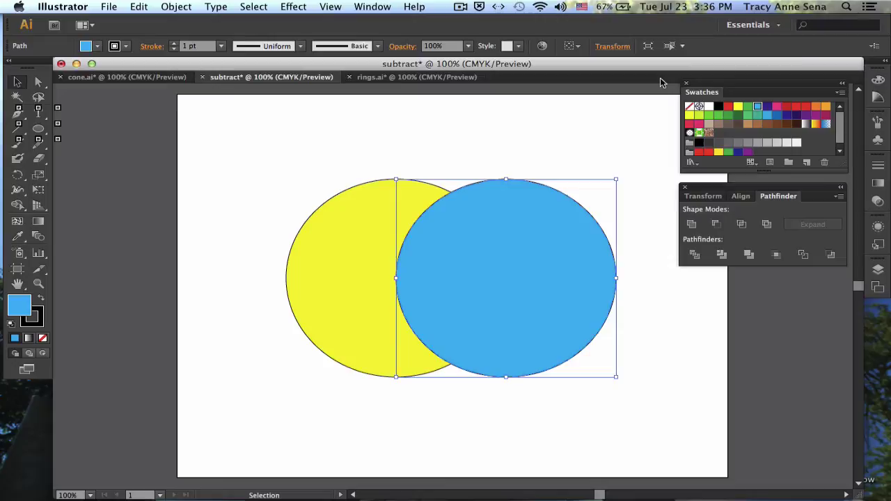
pyautogui.press('/')
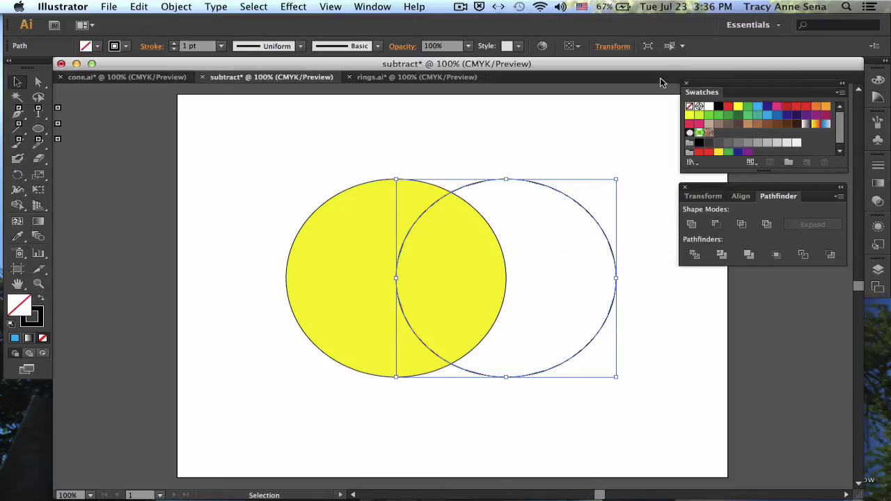
pyautogui.press('super+alt+bracketleft')
pyautogui.press('/')
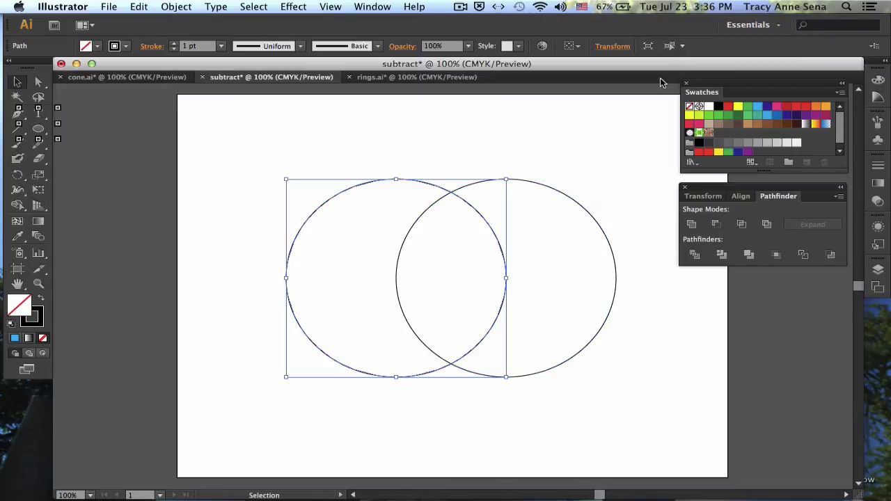
# Divide both selected circles with Pathfinder and switch to the Direct Selection tool
pyautogui.click(501, 143)
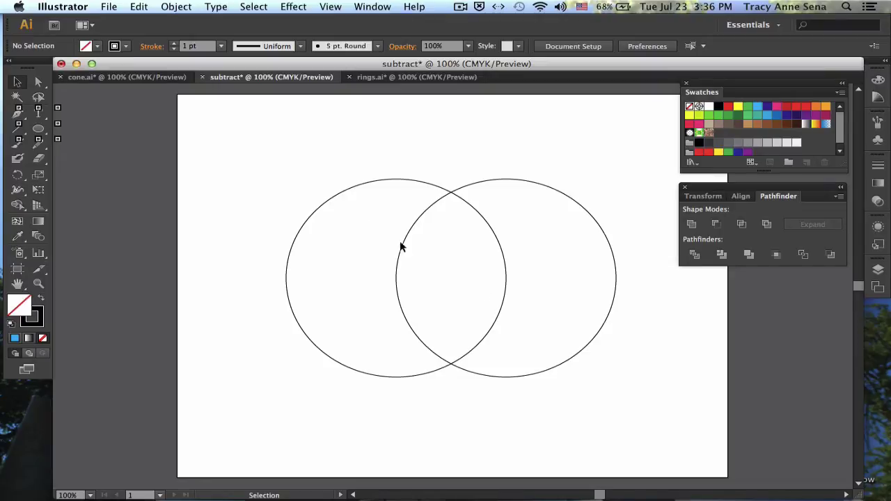
pyautogui.moveTo(307, 187); pyautogui.dragTo(555, 313)
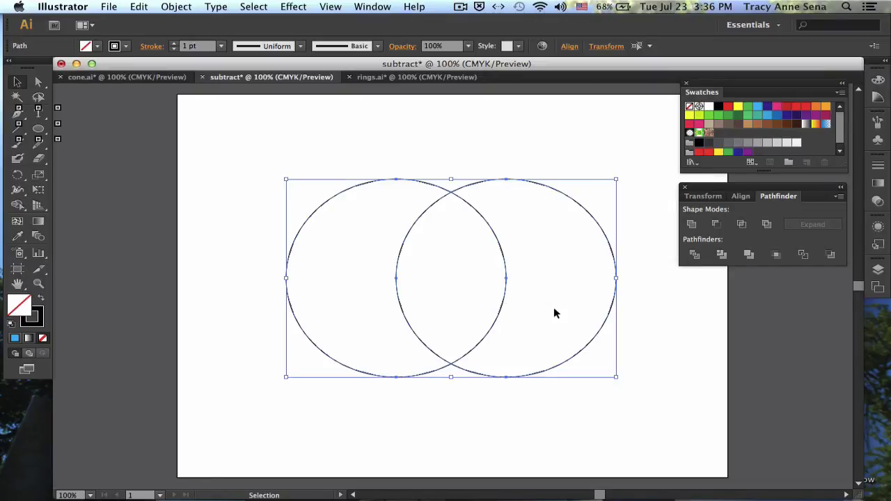
pyautogui.click(694, 255)
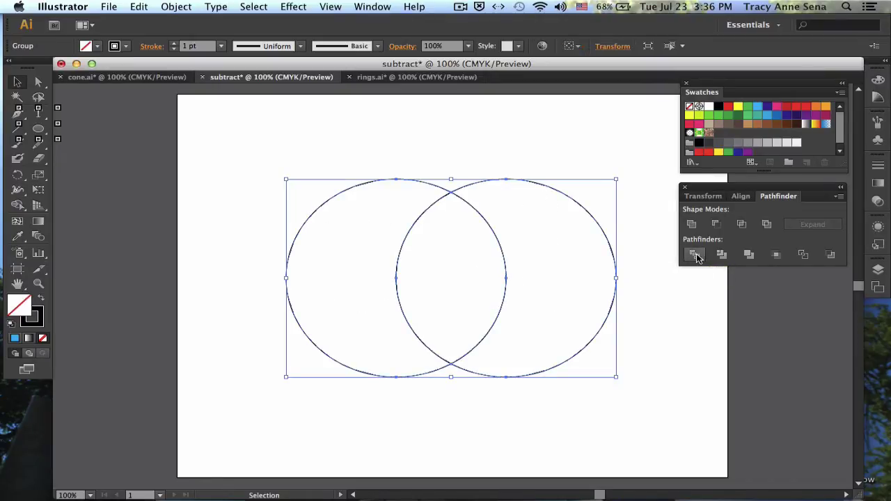
pyautogui.click(39, 87)
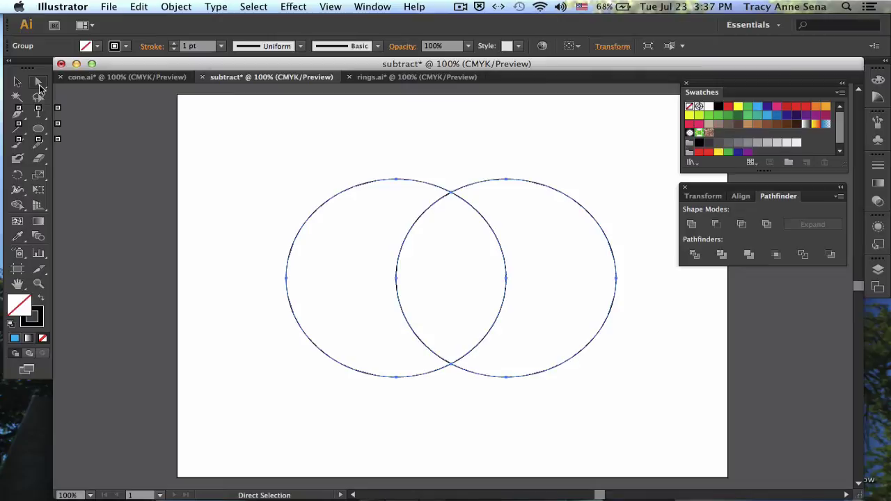
# Fill the left crescent piece yellow and the right crescent piece blue
pyautogui.click(237, 193)
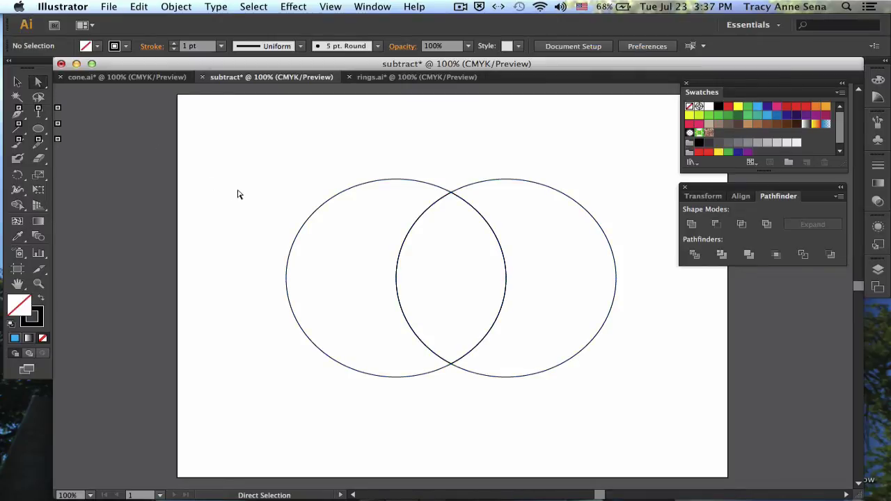
pyautogui.click(338, 199)
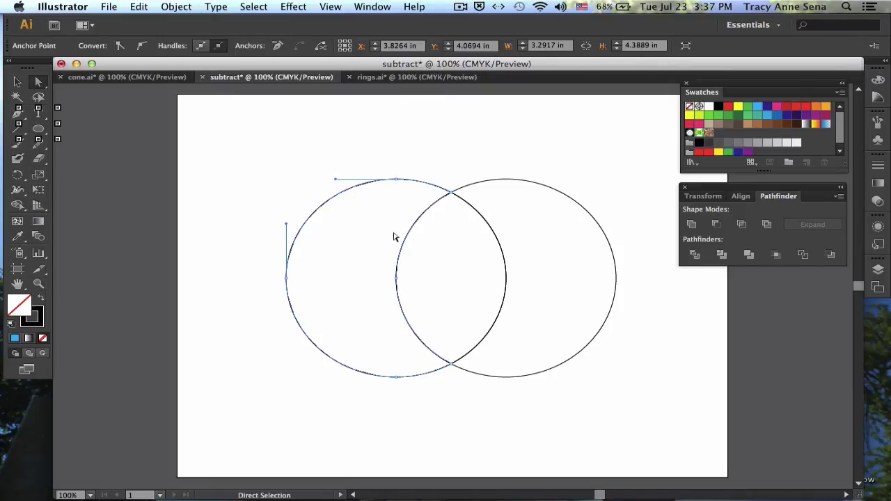
pyautogui.click(474, 212)
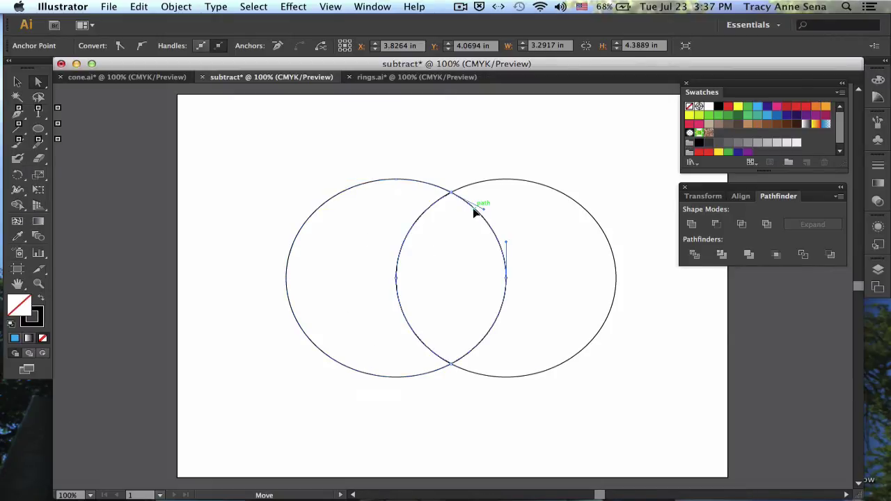
pyautogui.click(514, 180)
pyautogui.click(515, 182)
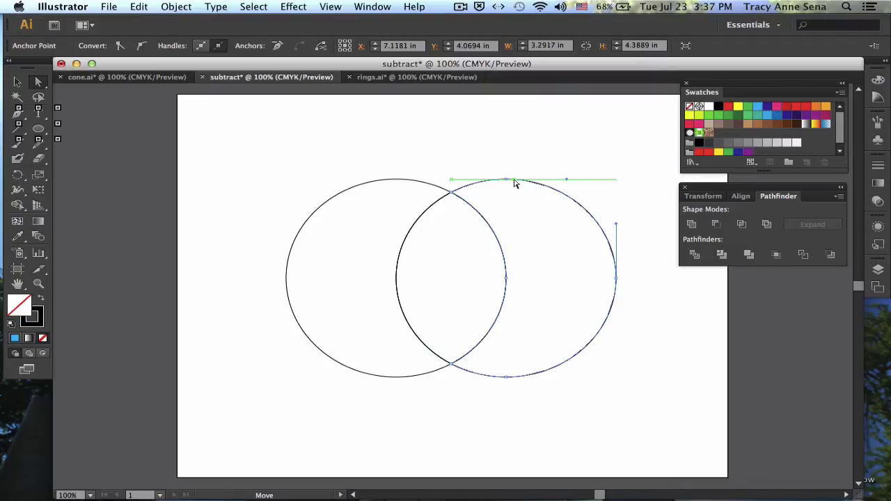
pyautogui.click(392, 181)
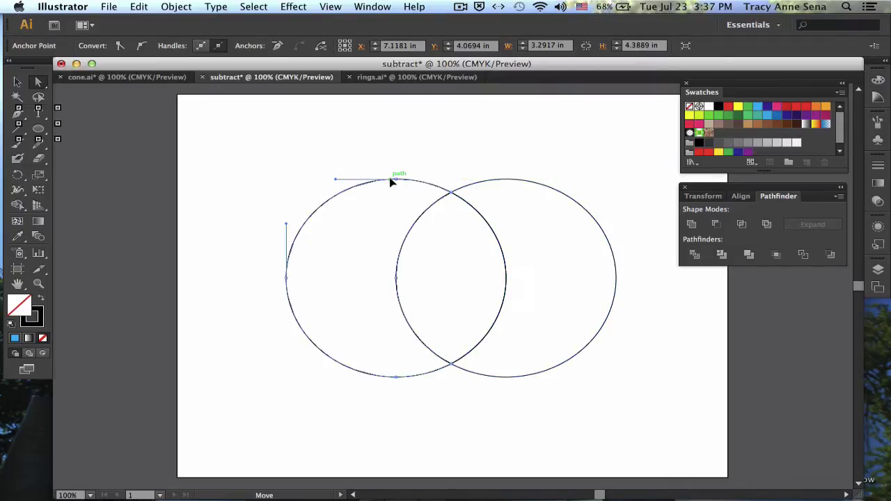
pyautogui.click(738, 108)
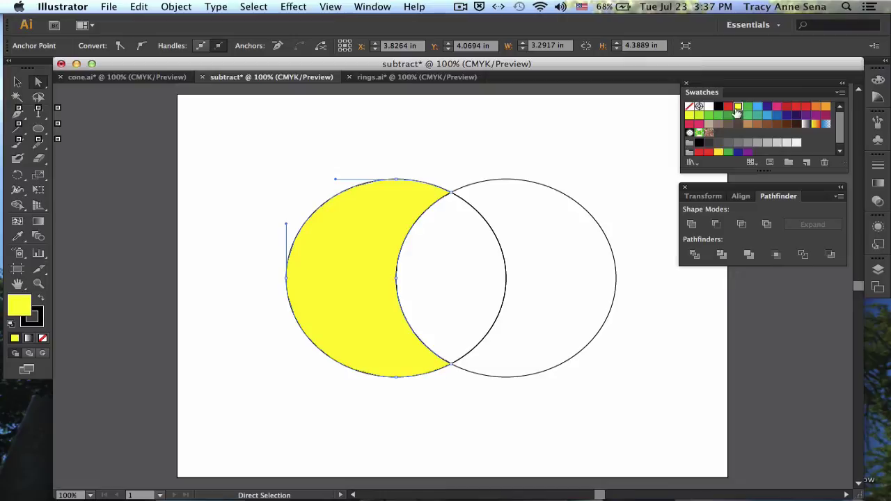
pyautogui.click(557, 190)
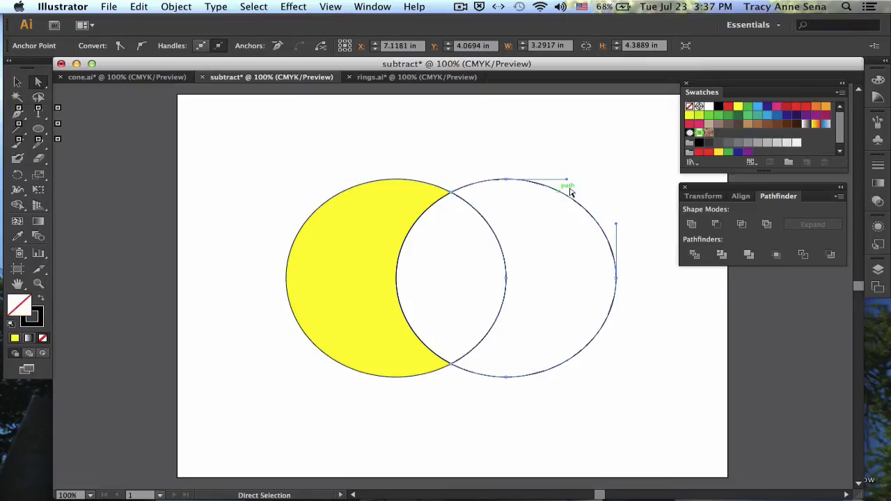
pyautogui.click(773, 116)
# Colour the middle lens-shaped overlap green, then marquee-select both circle paths
pyautogui.click(475, 214)
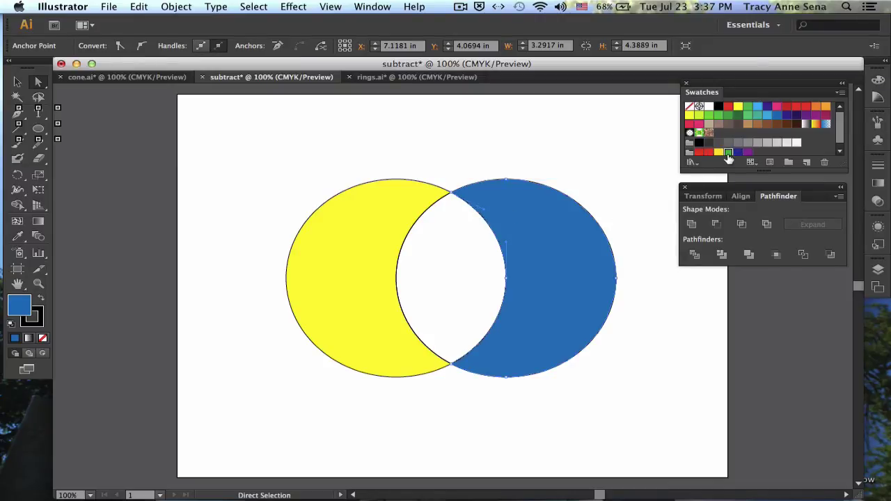
pyautogui.click(728, 153)
pyautogui.press('v')
pyautogui.press('a')
pyautogui.press('super+z')
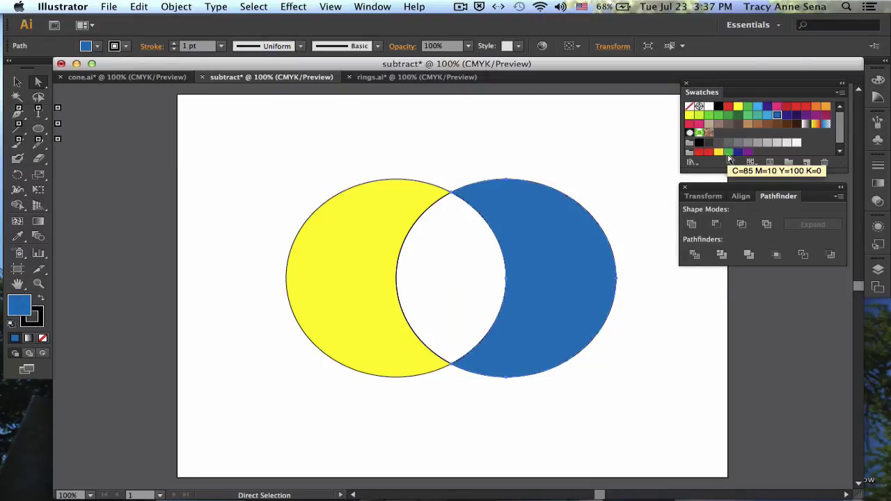
pyautogui.click(463, 230)
pyautogui.click(474, 213)
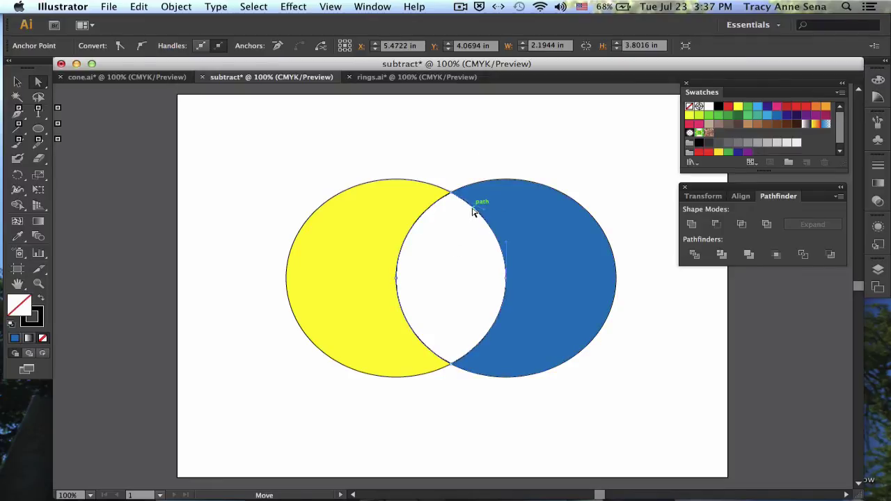
pyautogui.click(747, 116)
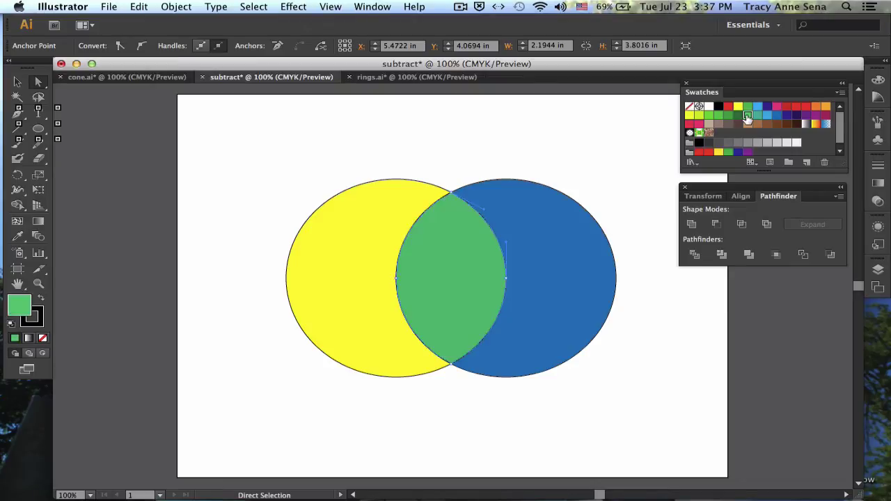
pyautogui.click(421, 139)
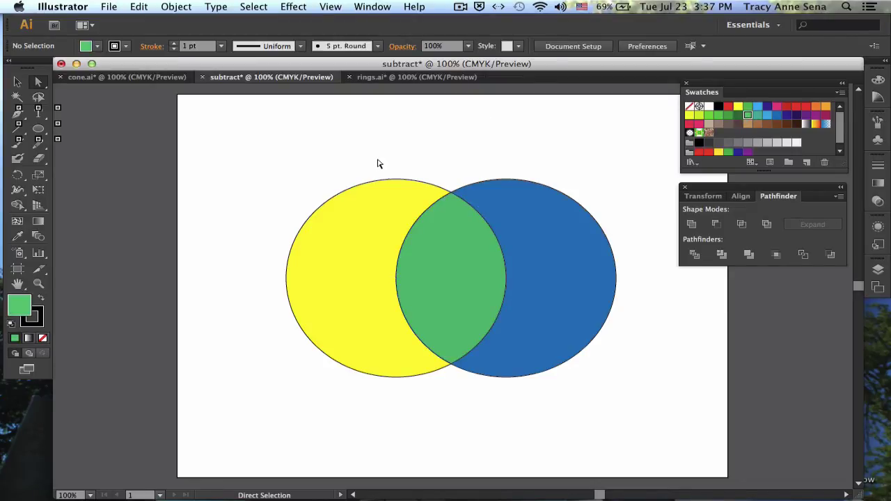
pyautogui.moveTo(378, 161); pyautogui.dragTo(527, 280)
# Set the stroke to None, pull the yellow piece left and the blue piece right, then go to rings.ai
pyautogui.press('x')
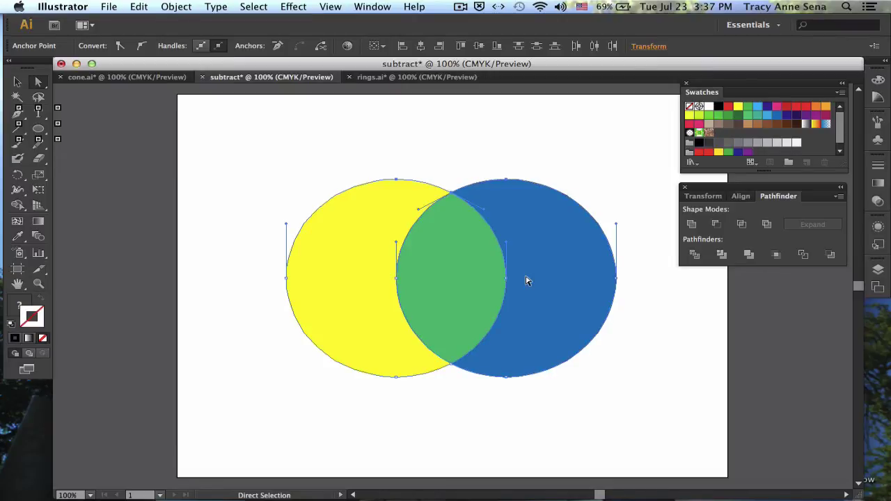
pyautogui.click(467, 164)
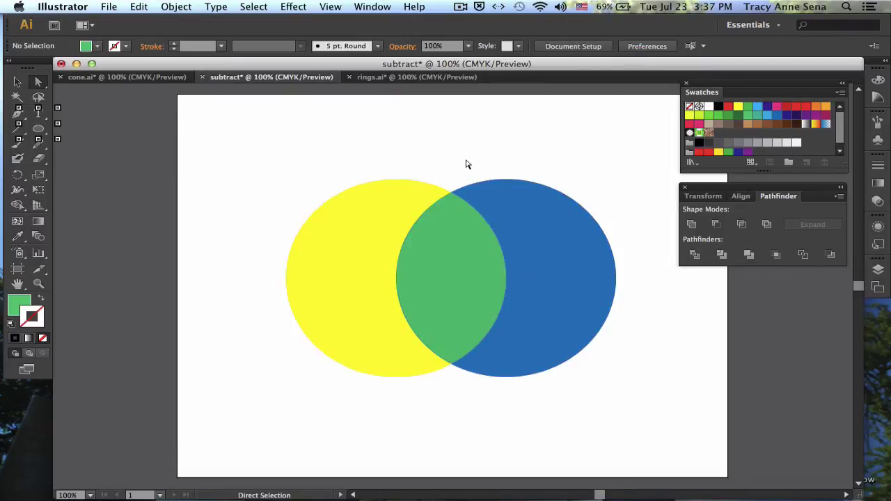
pyautogui.moveTo(357, 234); pyautogui.dragTo(344, 232)
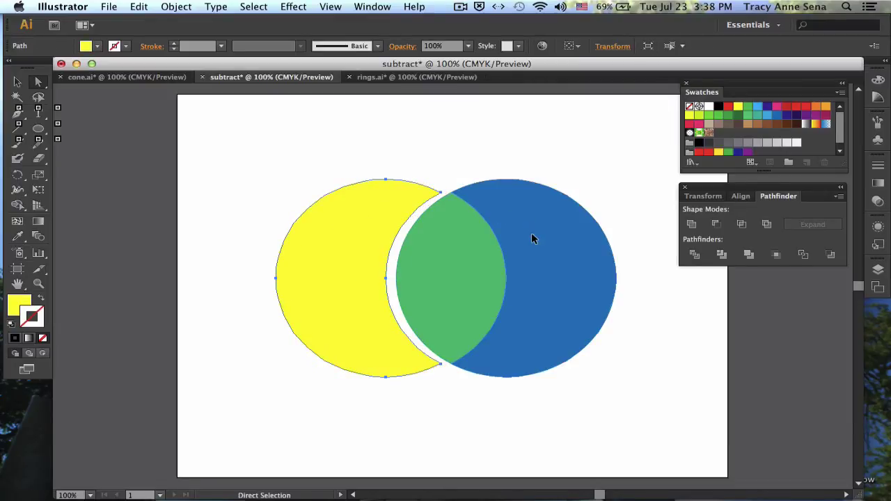
pyautogui.moveTo(531, 232); pyautogui.dragTo(540, 239)
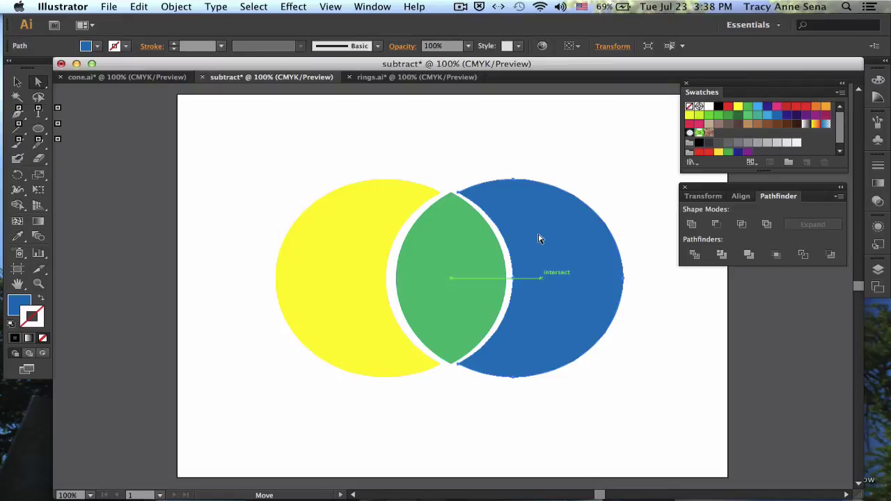
pyautogui.click(434, 76)
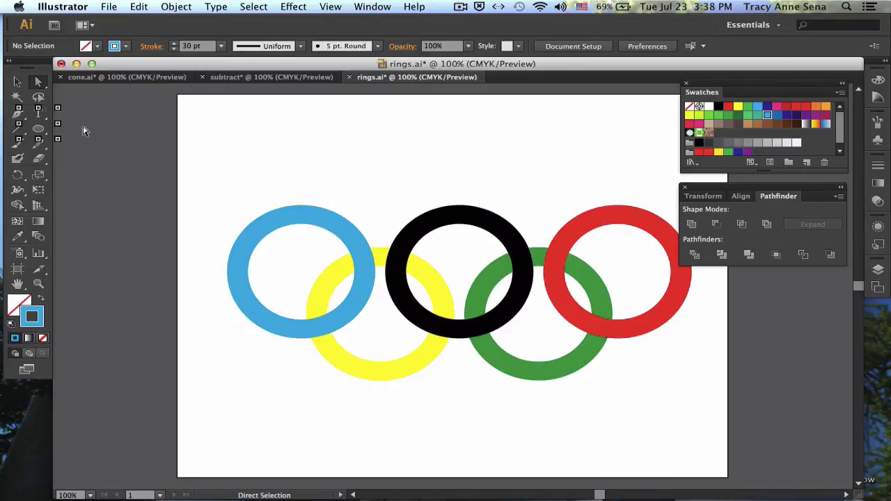
# Select all five rings and try Pathfinder Unite and Minus Front, undoing both
pyautogui.click(37, 129)
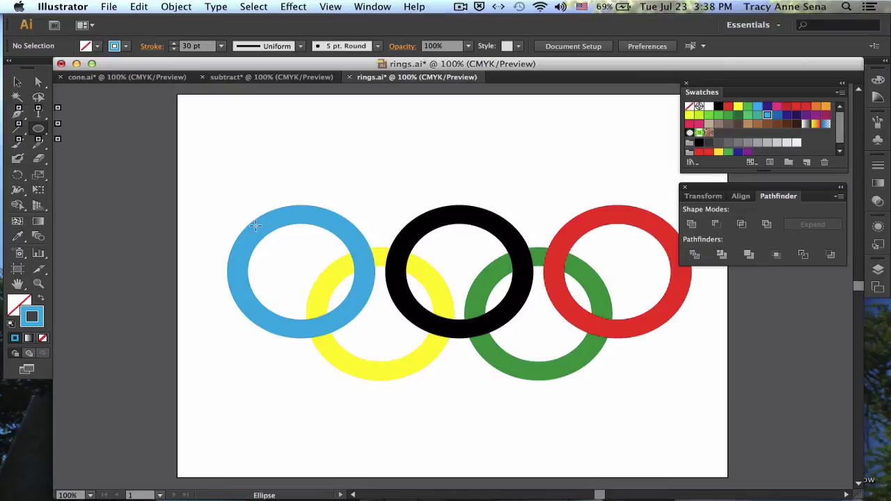
pyautogui.press('v')
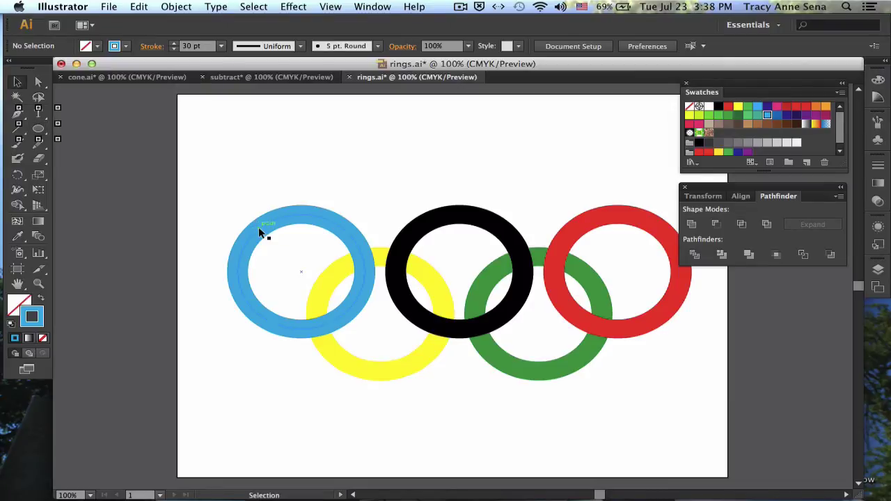
pyautogui.click(258, 227)
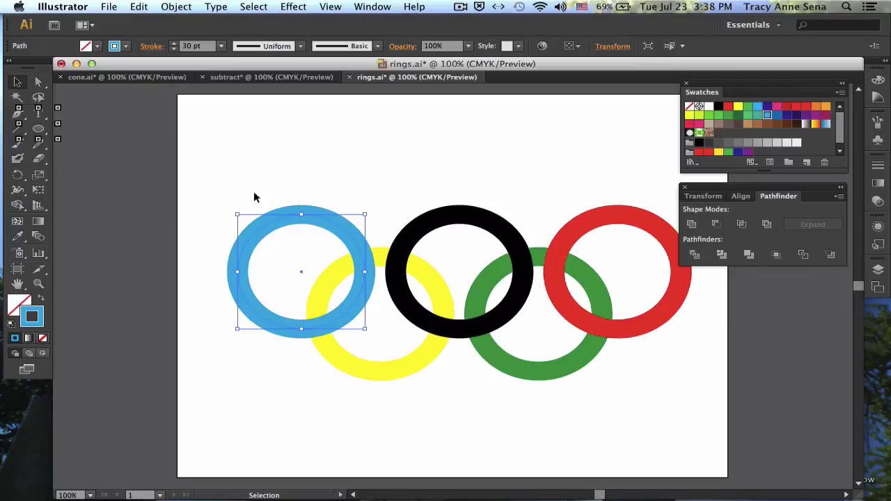
pyautogui.moveTo(257, 183); pyautogui.dragTo(613, 335)
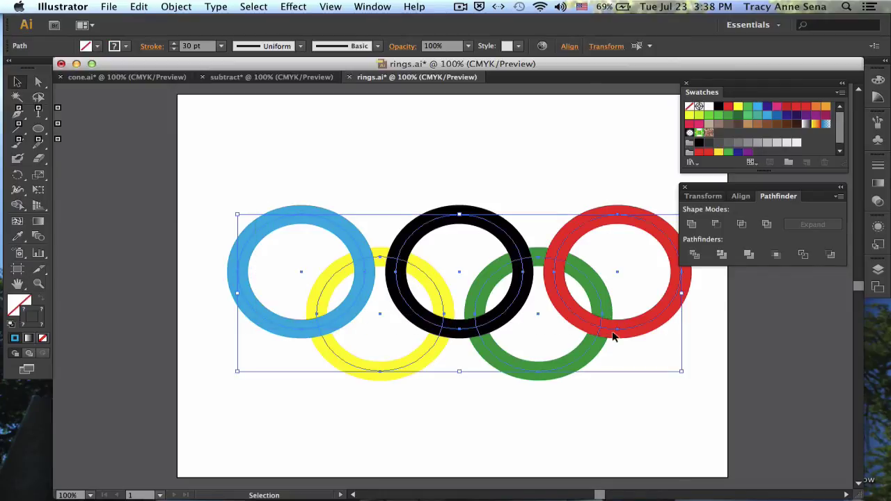
pyautogui.click(692, 224)
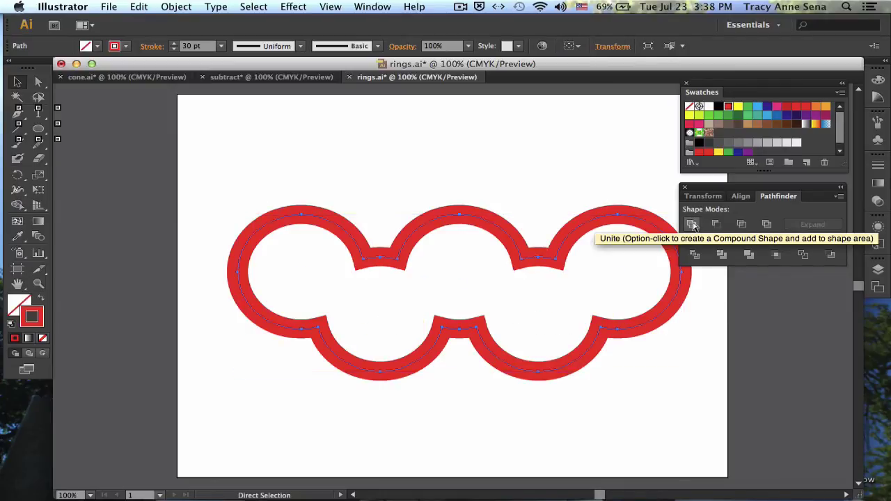
pyautogui.press('super+z')
pyautogui.click(717, 224)
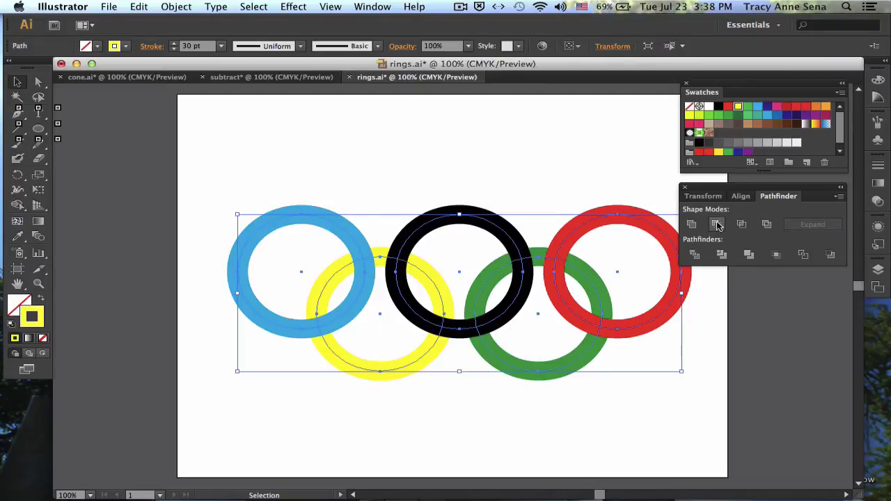
pyautogui.press('super+z')
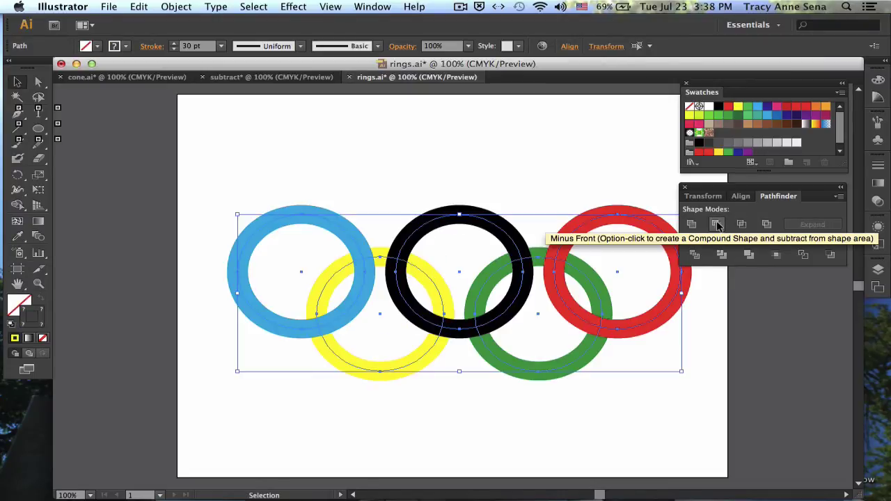
# Try Intersect (dismissing its alert), Exclude and Divide on the rings, undoing each
pyautogui.click(742, 224)
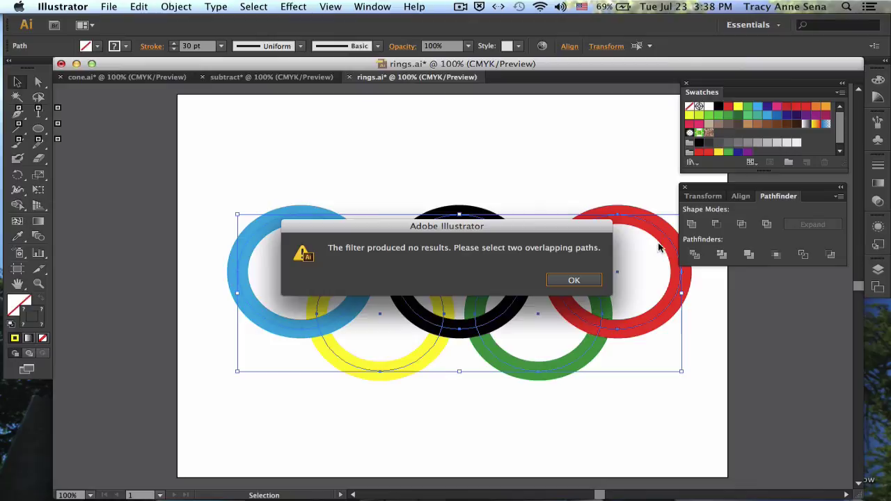
pyautogui.click(589, 280)
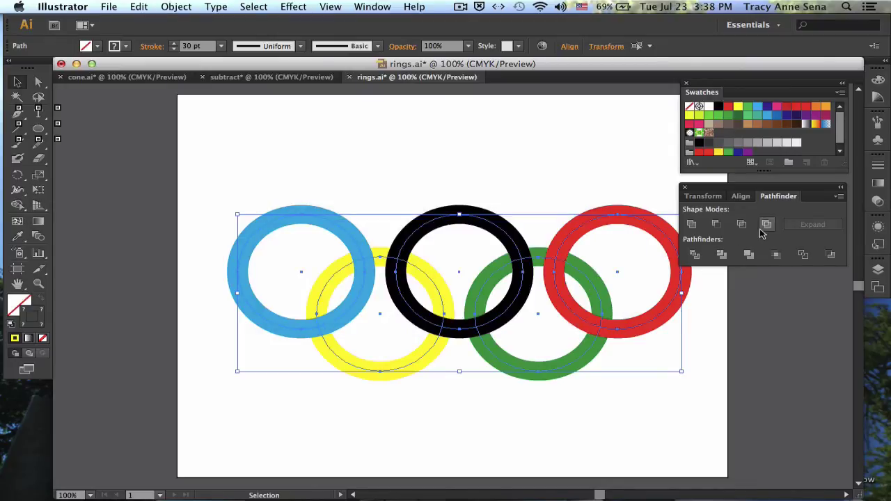
pyautogui.click(767, 225)
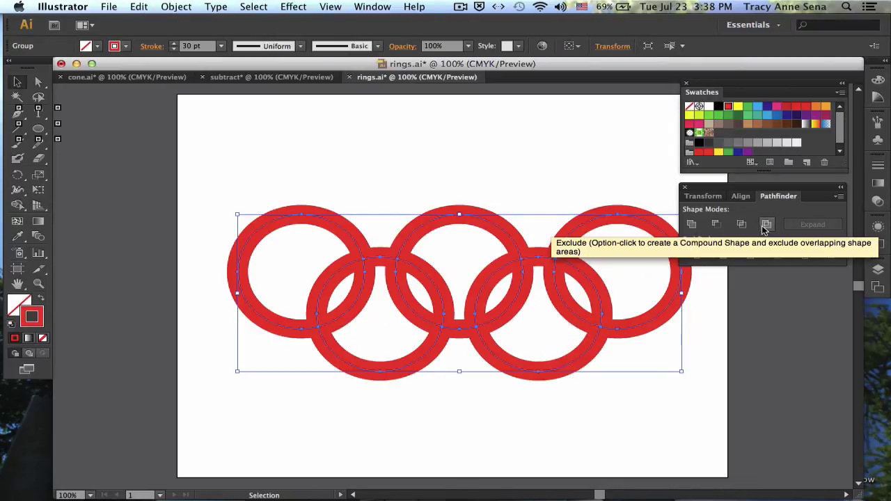
pyautogui.press('super+z')
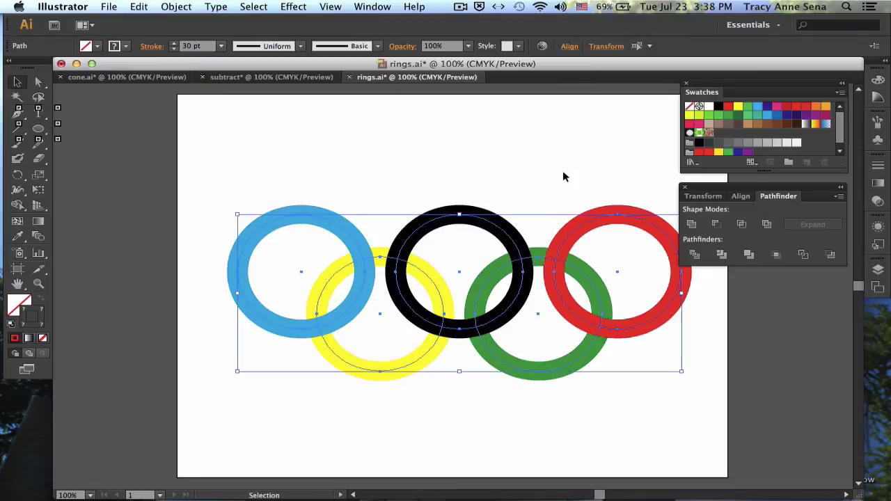
pyautogui.click(694, 254)
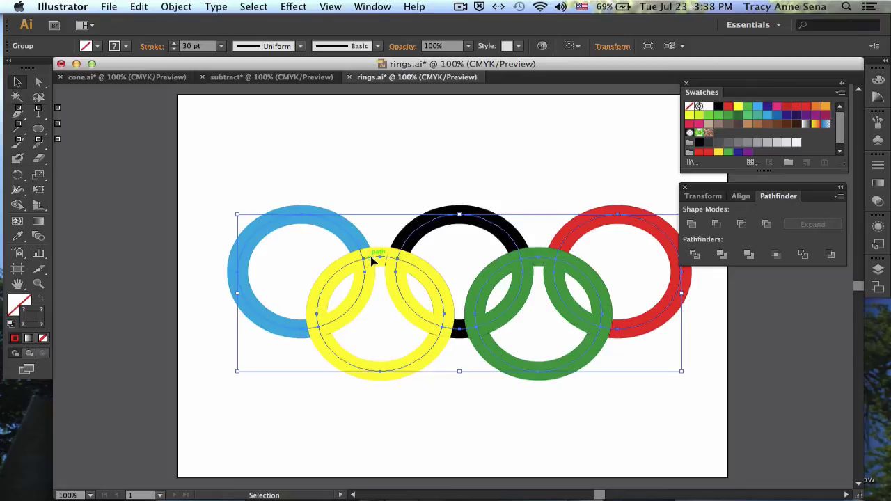
pyautogui.press('super+z')
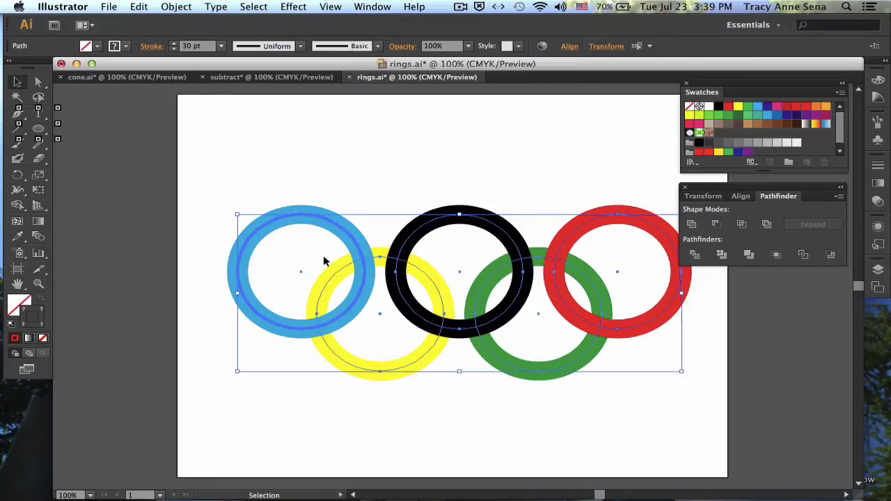
# Clear the artboard, paste the Olympic rings back and move them to the bottom-right corner
pyautogui.press('super+z')
pyautogui.press('super+z')
pyautogui.press('super+z')
pyautogui.press('super+z')
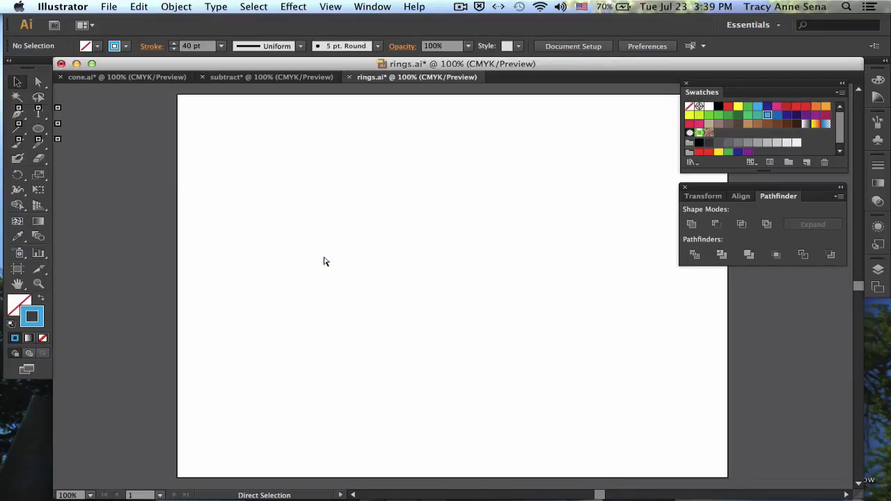
pyautogui.press('super+v')
pyautogui.moveTo(439, 282); pyautogui.dragTo(655, 444)
pyautogui.click(545, 412)
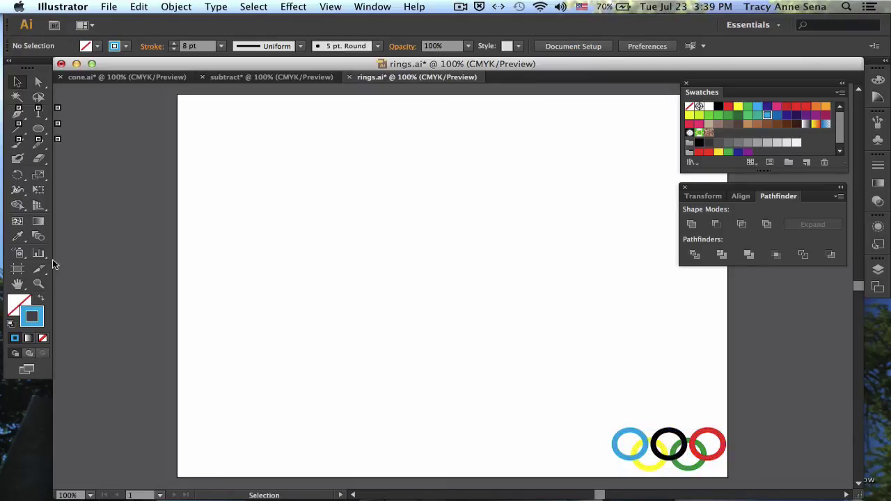
# Make a solid blue ring by cutting a smaller centred circle out of a large one
pyautogui.click(39, 130)
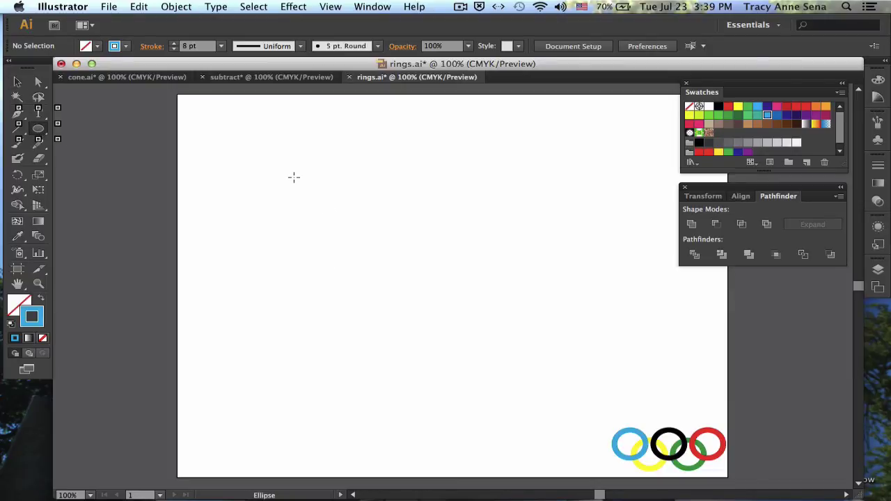
pyautogui.moveTo(309, 187); pyautogui.dragTo(465, 340)
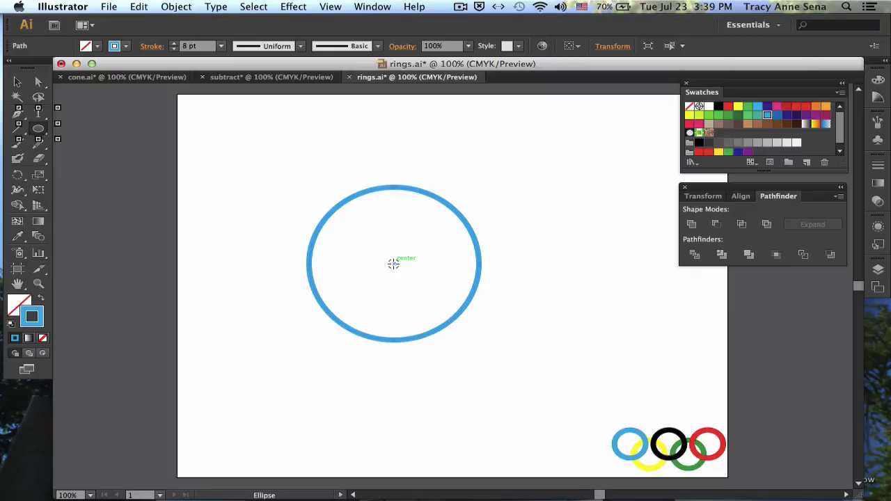
pyautogui.moveTo(393, 263); pyautogui.dragTo(456, 326)
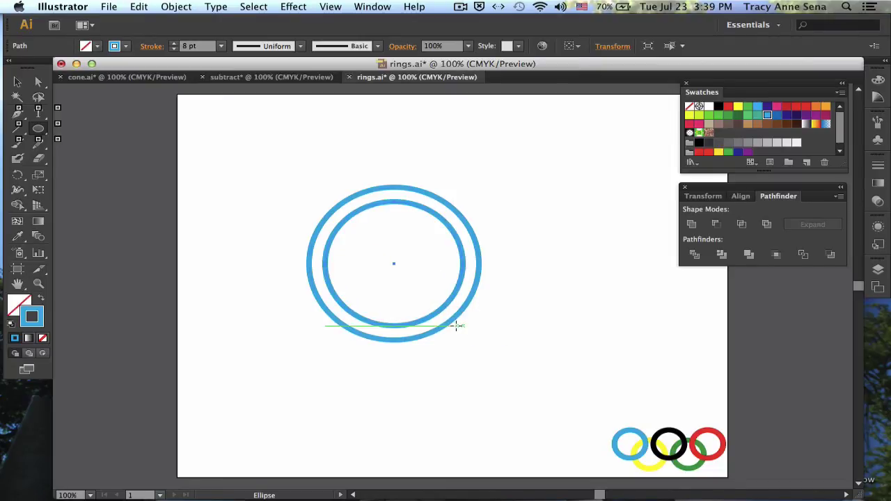
pyautogui.click(18, 81)
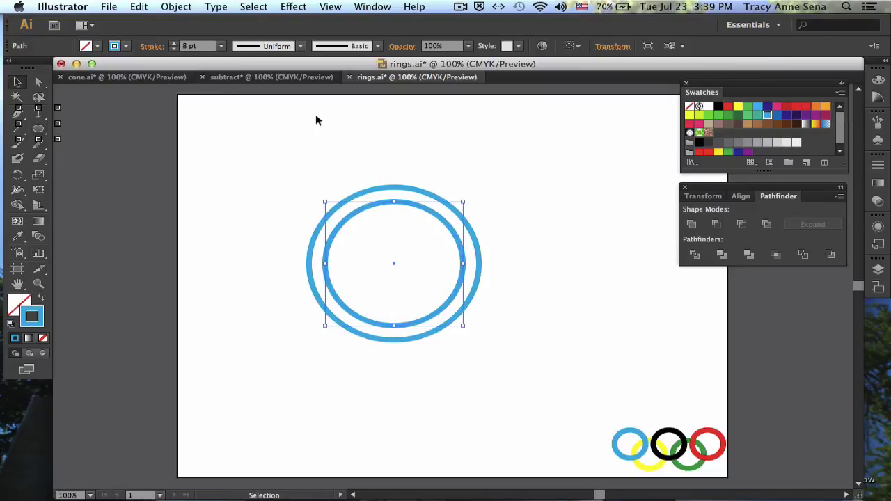
pyautogui.moveTo(324, 167); pyautogui.dragTo(441, 323)
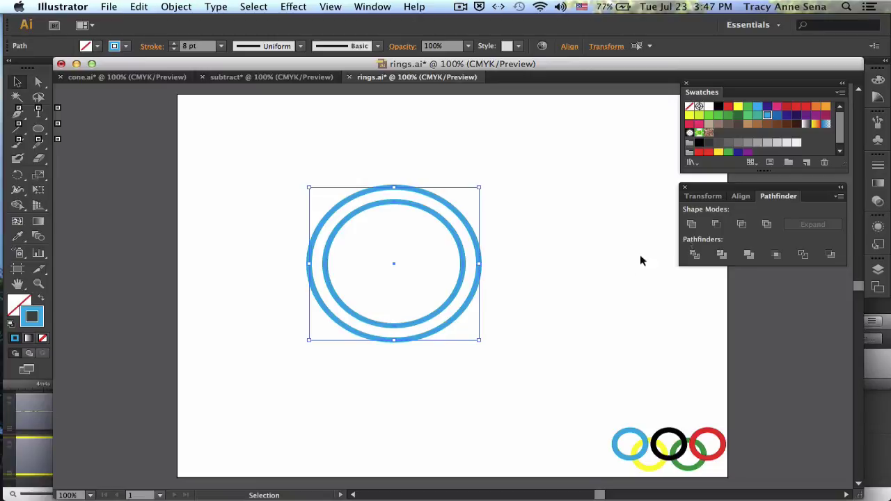
pyautogui.click(716, 223)
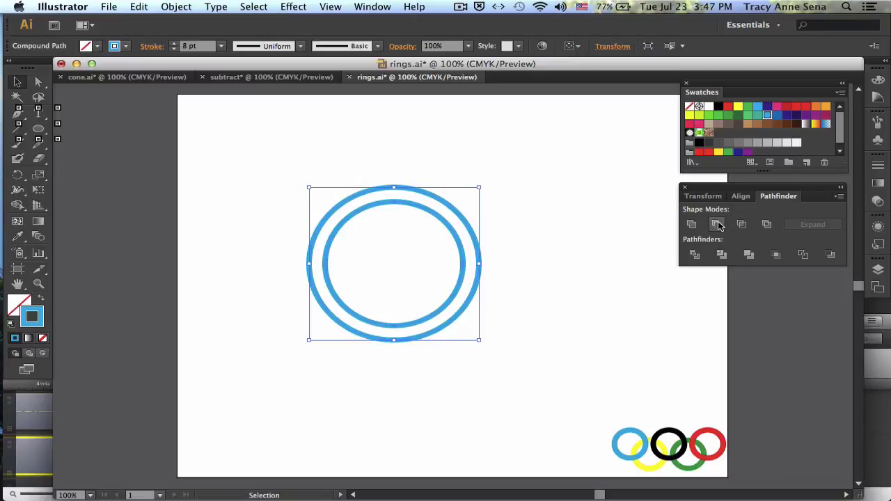
pyautogui.click(42, 301)
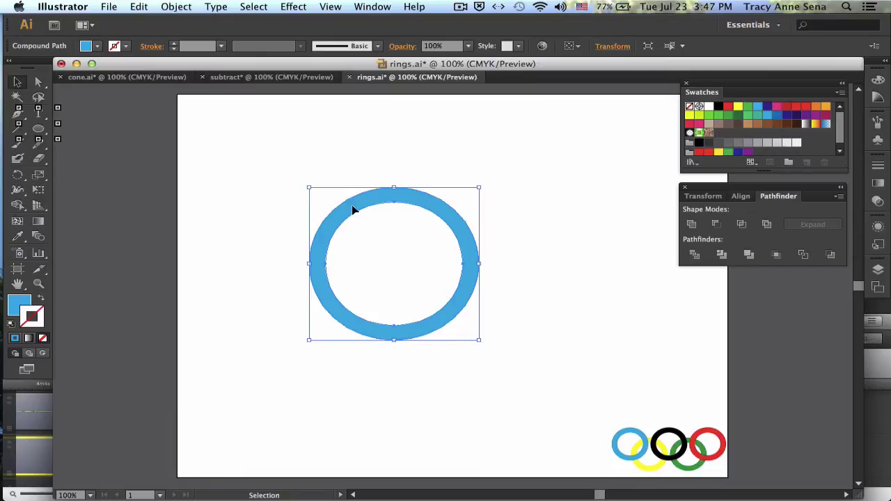
# Move the blue ring up-left, shrink it, and Alt-drag copies to the right
pyautogui.click(408, 317)
pyautogui.moveTo(408, 317); pyautogui.dragTo(335, 274)
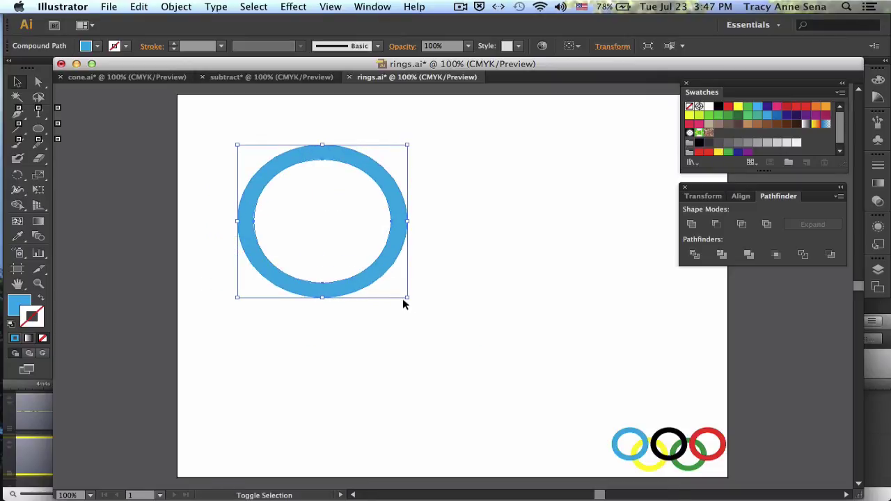
pyautogui.moveTo(407, 298); pyautogui.dragTo(359, 254)
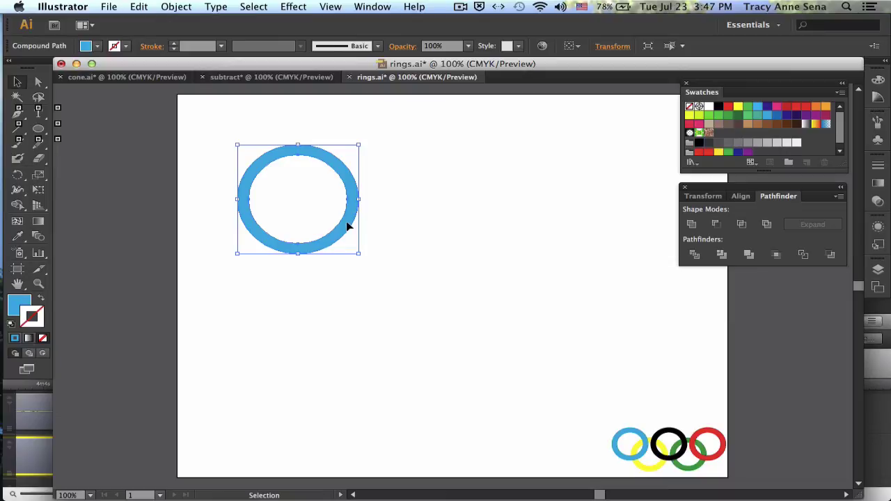
pyautogui.moveTo(346, 227); pyautogui.dragTo(623, 226)
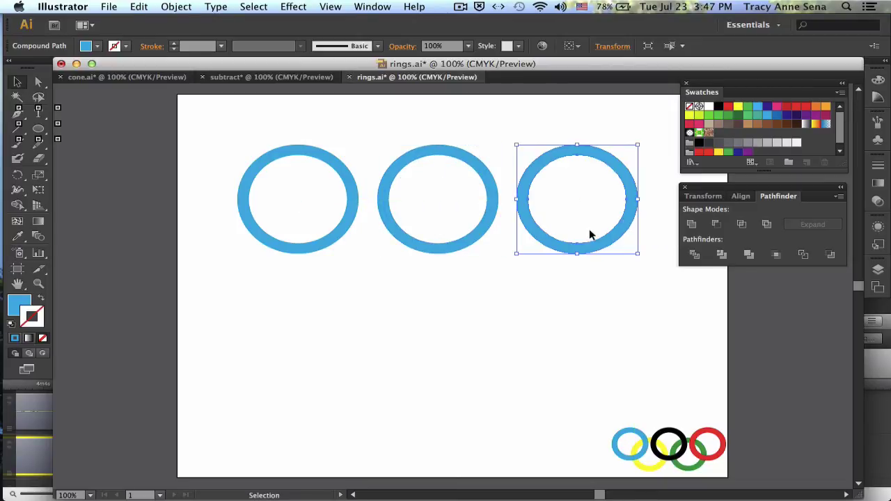
# Align the three rings and place a copy of the middle and right rings below, between them
pyautogui.moveTo(211, 180); pyautogui.dragTo(583, 216)
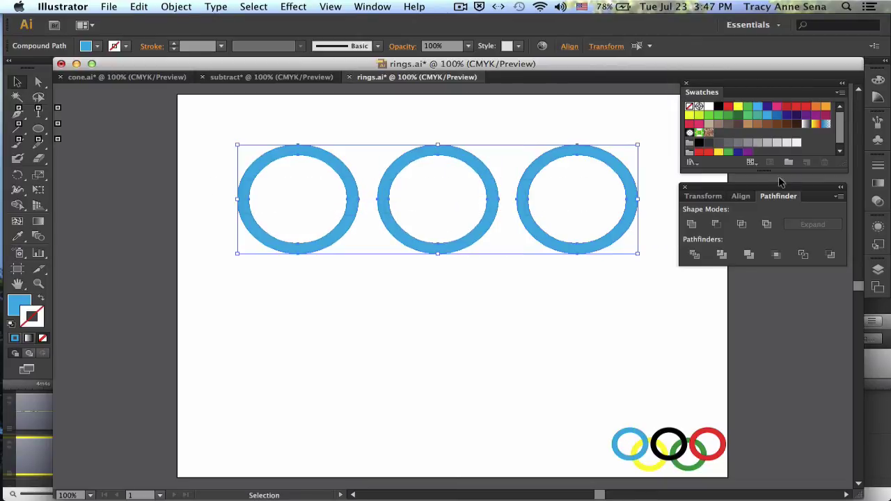
pyautogui.click(741, 196)
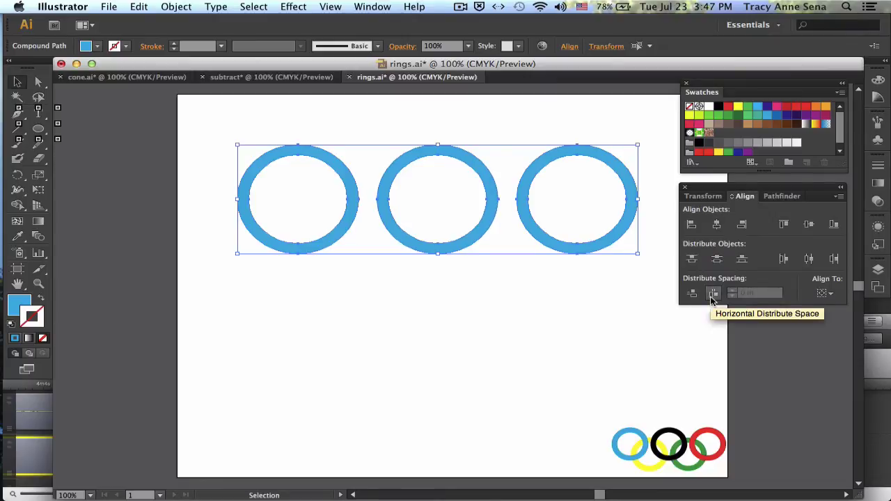
pyautogui.click(438, 124)
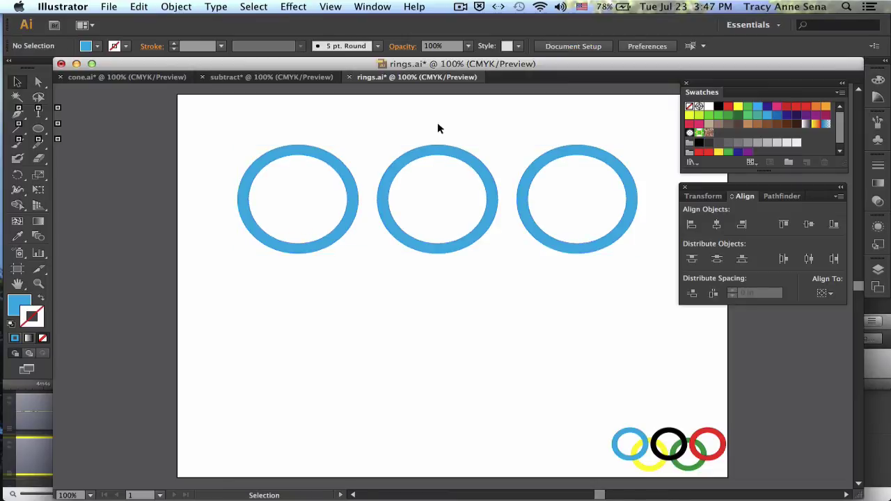
pyautogui.moveTo(447, 160); pyautogui.dragTo(487, 309)
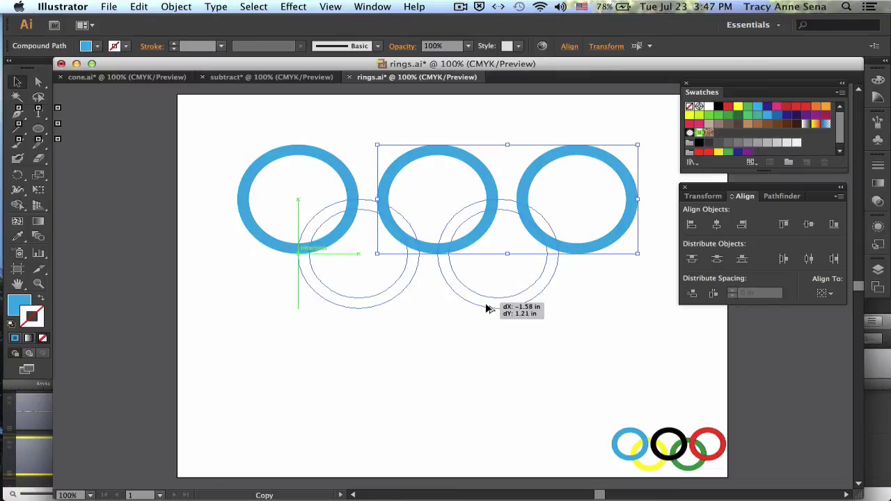
pyautogui.moveTo(488, 309); pyautogui.dragTo(494, 301)
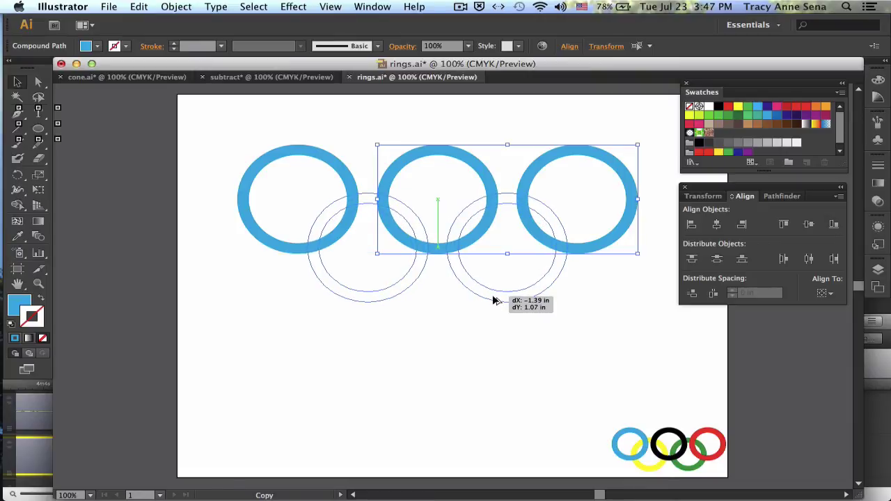
pyautogui.moveTo(493, 301); pyautogui.dragTo(493, 298)
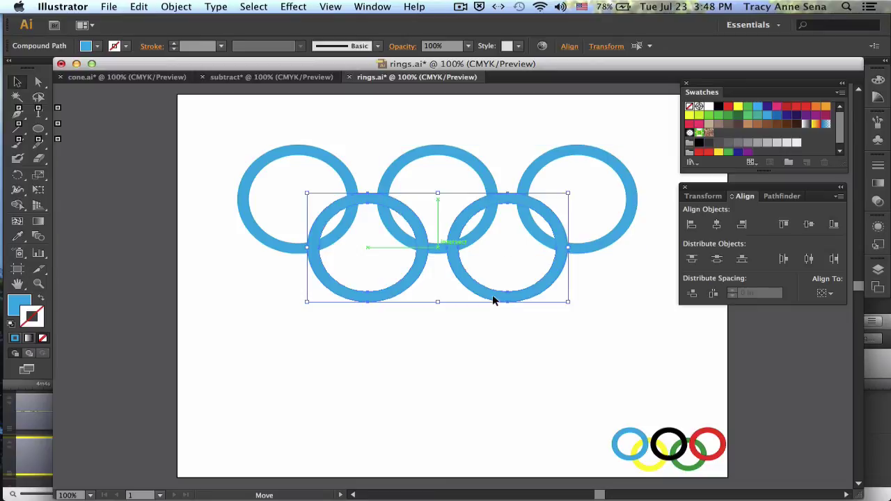
# Colour the rings: top-middle black, top-right red, lower-left yellow, lower-right dark green
pyautogui.click(399, 170)
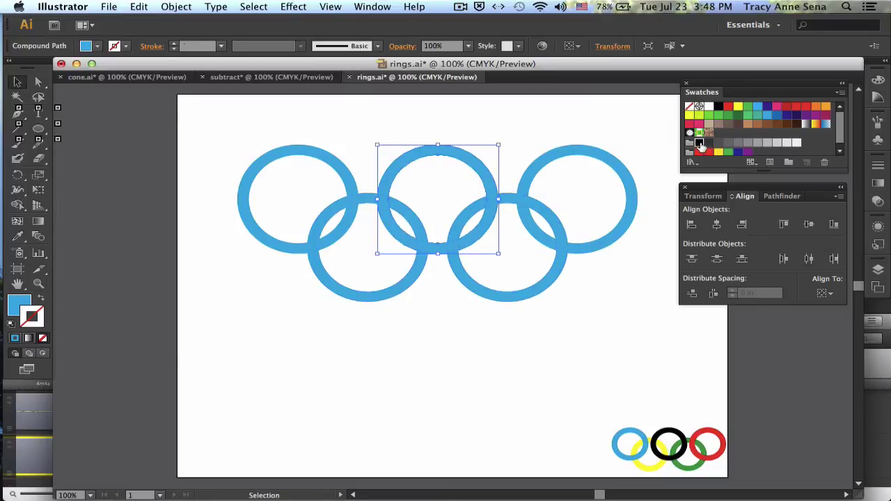
pyautogui.press('a')
pyautogui.press('v')
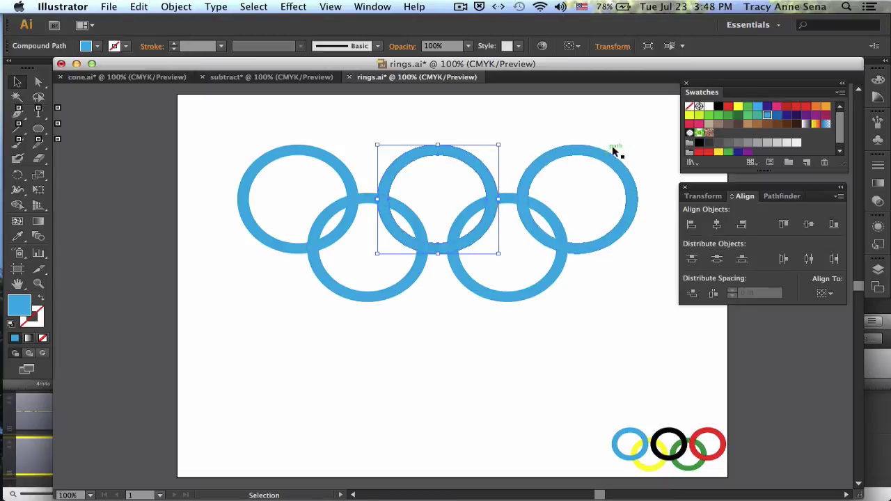
pyautogui.click(699, 143)
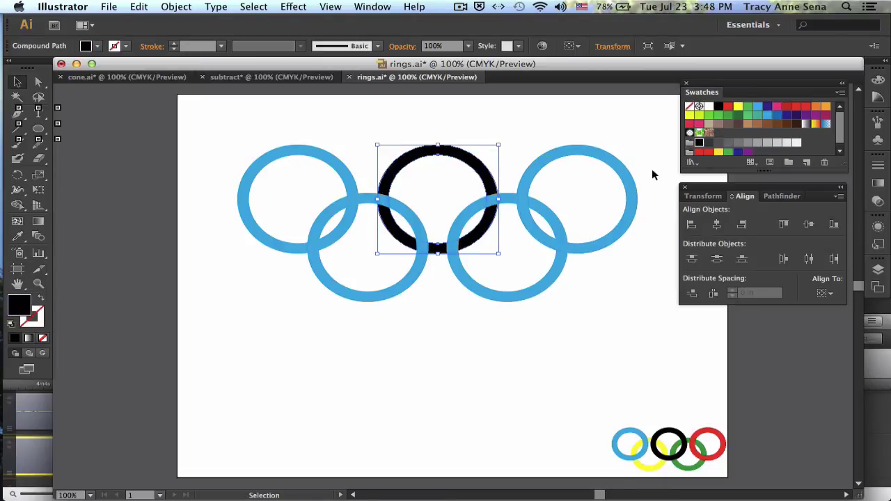
pyautogui.click(635, 182)
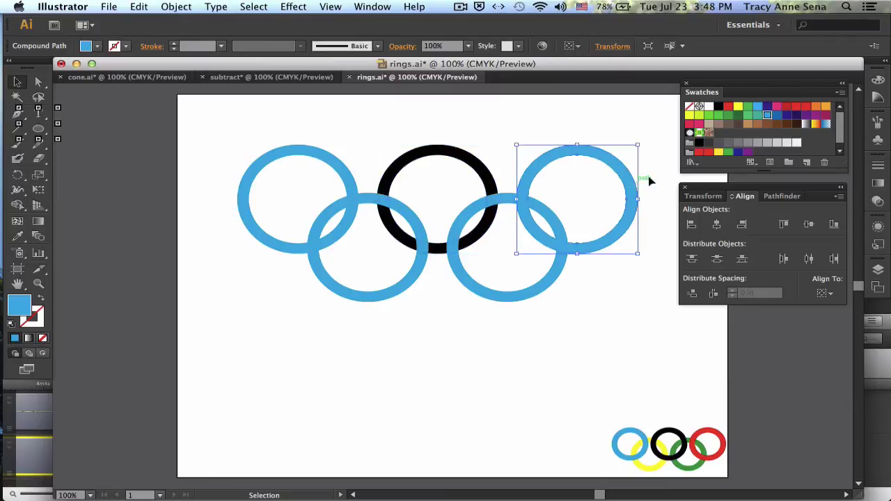
pyautogui.click(728, 105)
pyautogui.click(354, 291)
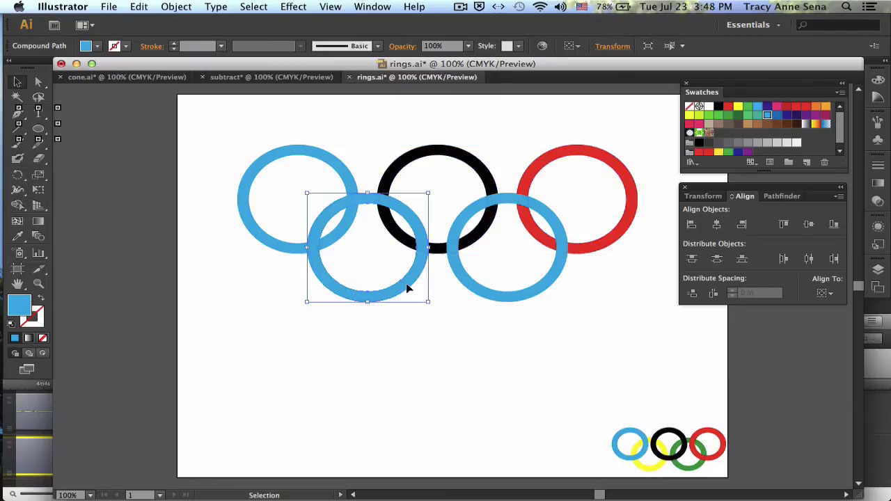
pyautogui.click(739, 107)
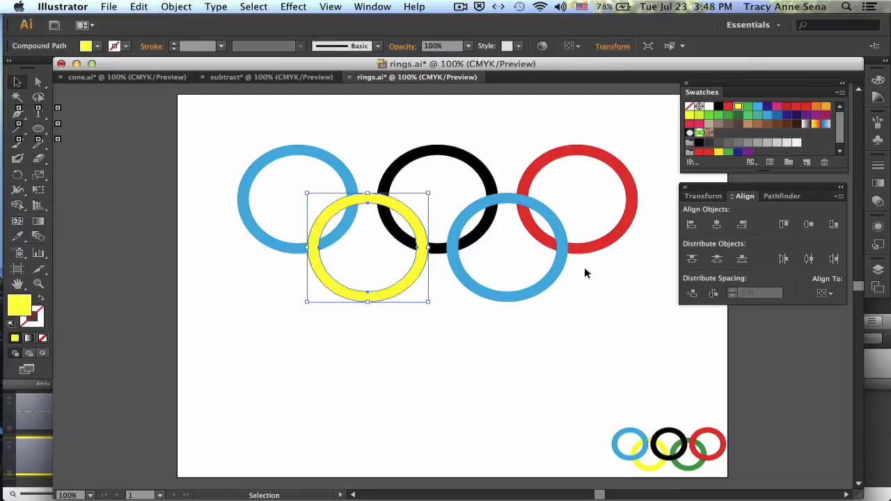
pyautogui.click(555, 287)
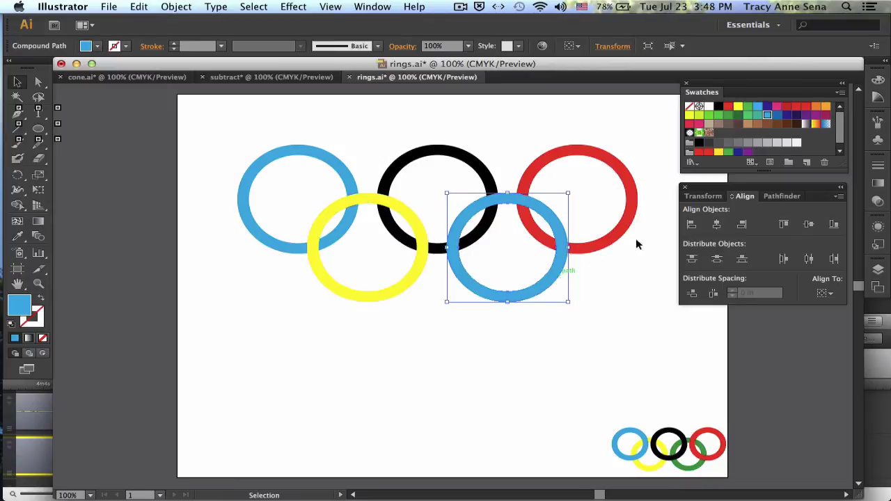
pyautogui.click(739, 116)
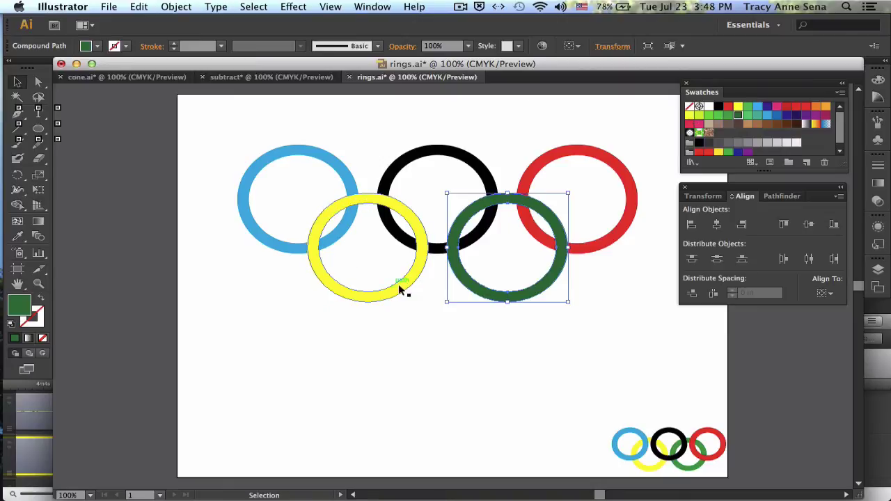
# Marquee-select all five rings and apply Pathfinder Divide to split them at every overlap
pyautogui.moveTo(229, 134); pyautogui.dragTo(621, 294)
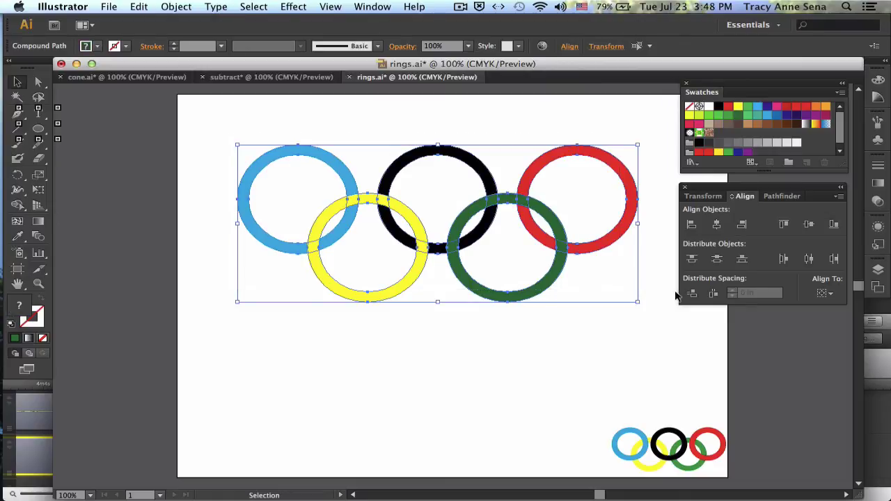
pyautogui.click(781, 197)
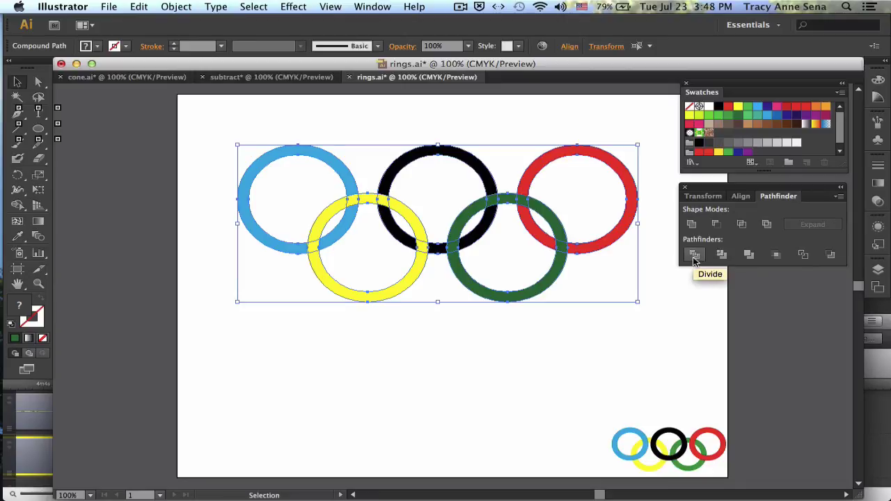
pyautogui.click(694, 257)
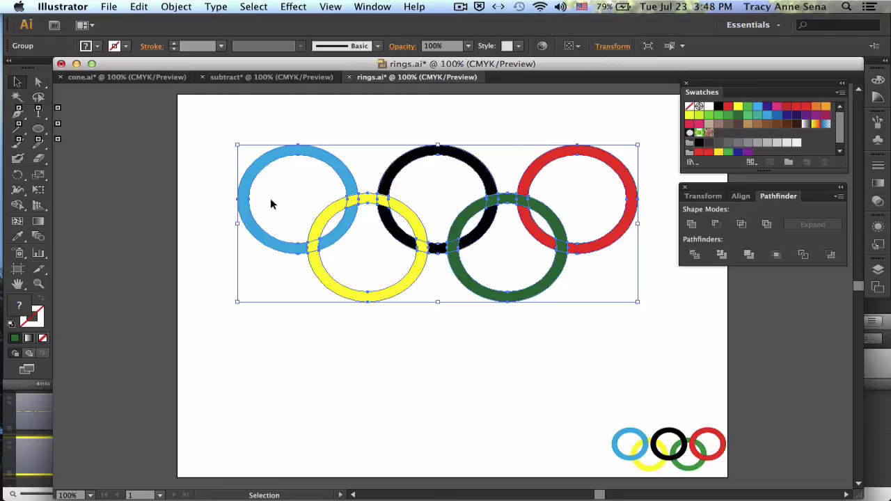
pyautogui.click(334, 126)
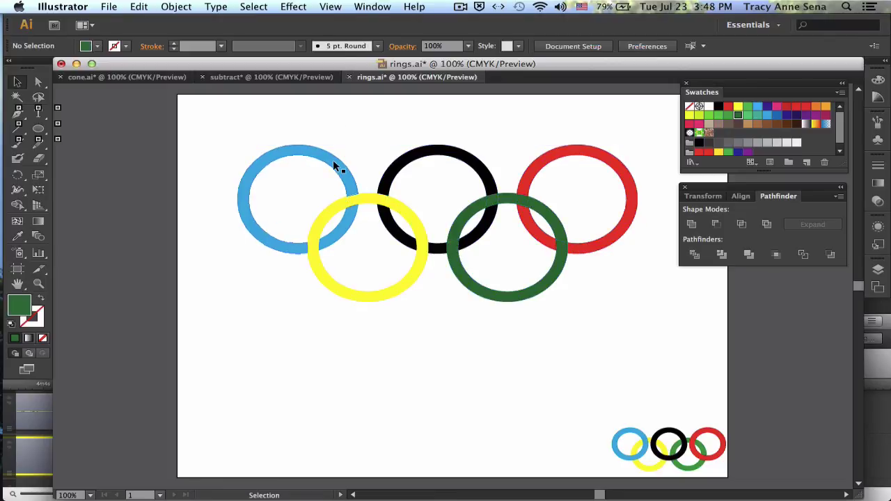
pyautogui.click(334, 163)
pyautogui.click(322, 127)
pyautogui.click(325, 155)
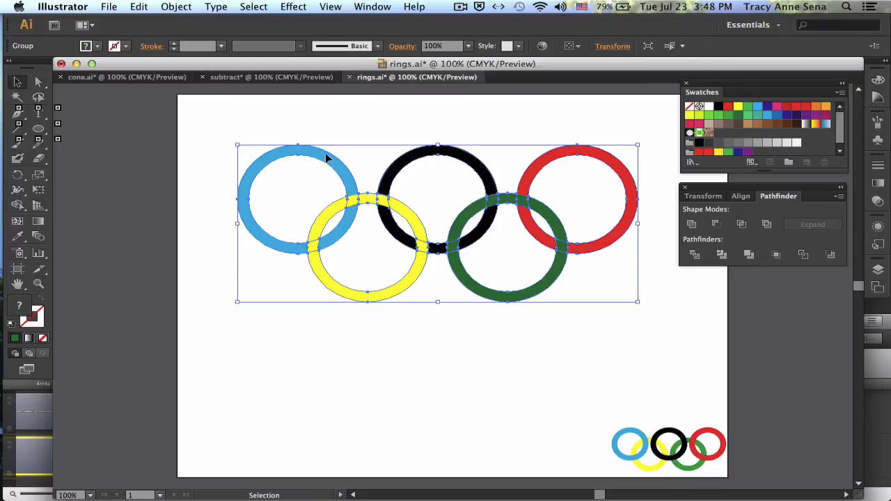
# Recolour the blue/yellow overlap piece blue and the black/green overlap piece black
pyautogui.press('a')
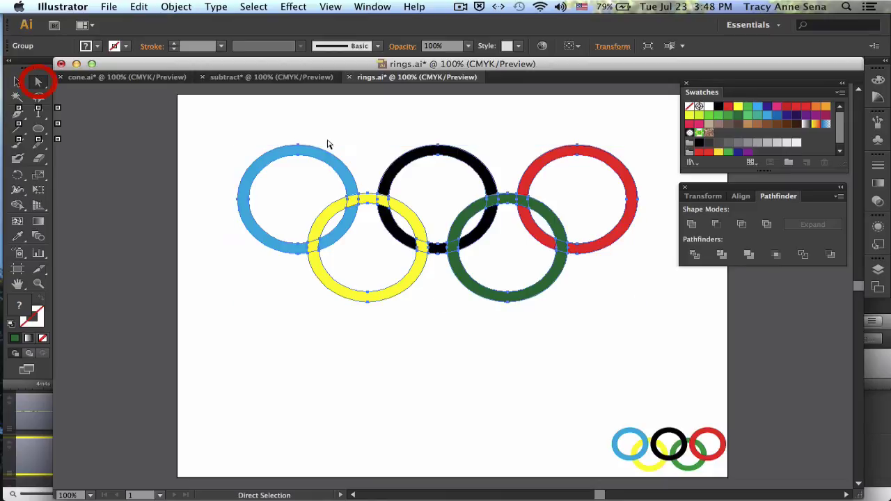
pyautogui.click(332, 135)
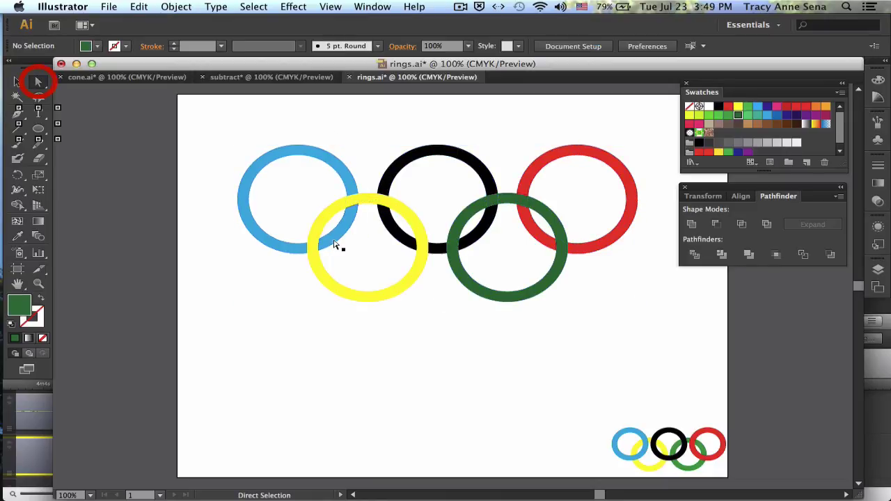
pyautogui.click(352, 200)
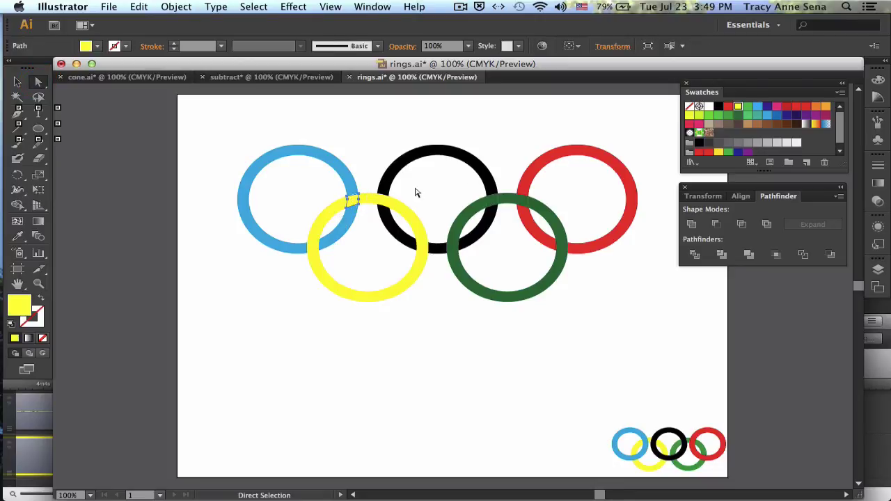
pyautogui.click(758, 110)
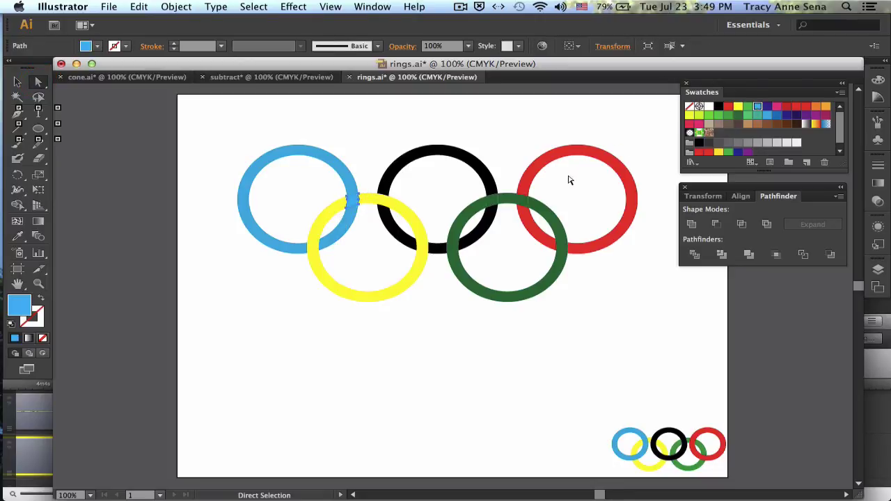
pyautogui.click(493, 203)
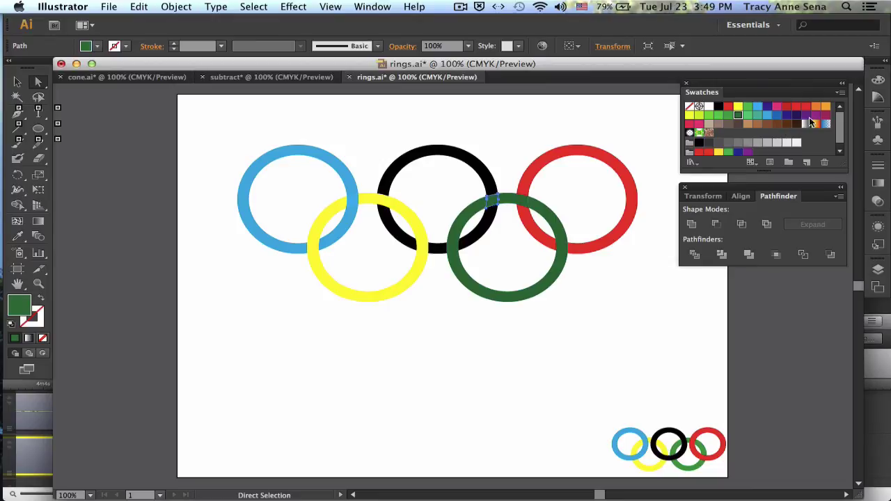
pyautogui.click(796, 116)
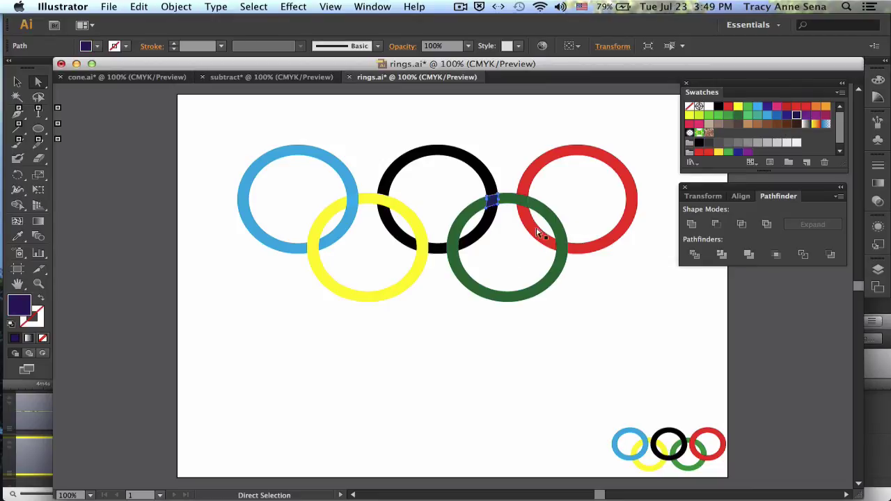
pyautogui.click(718, 106)
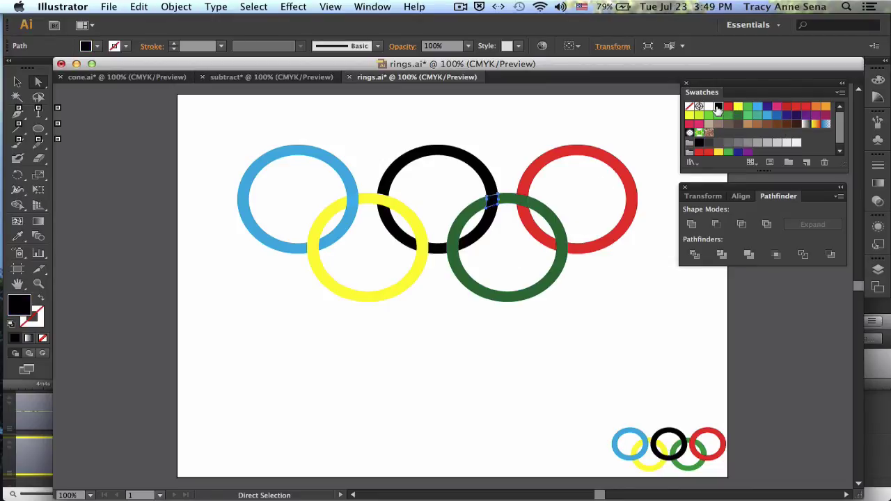
# Make the black/yellow overlap piece black and the green/red overlap piece red
pyautogui.click(421, 247)
pyautogui.click(700, 142)
pyautogui.click(564, 247)
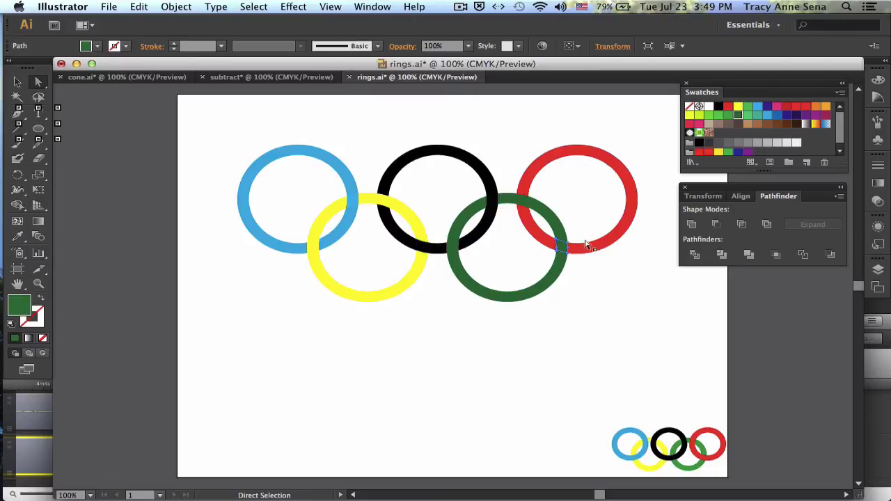
pyautogui.click(700, 153)
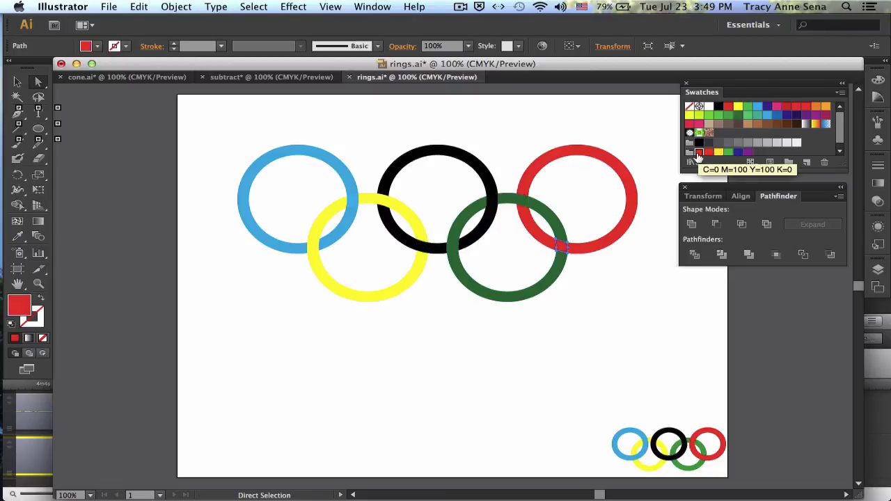
pyautogui.click(599, 293)
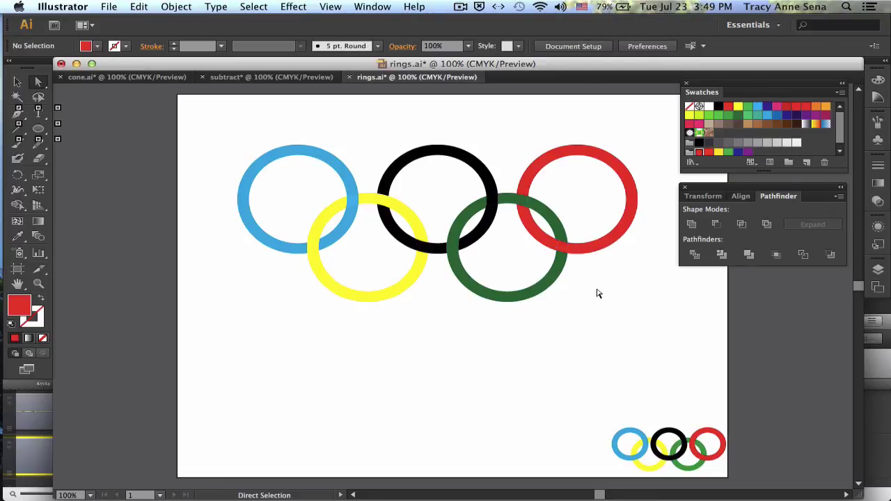